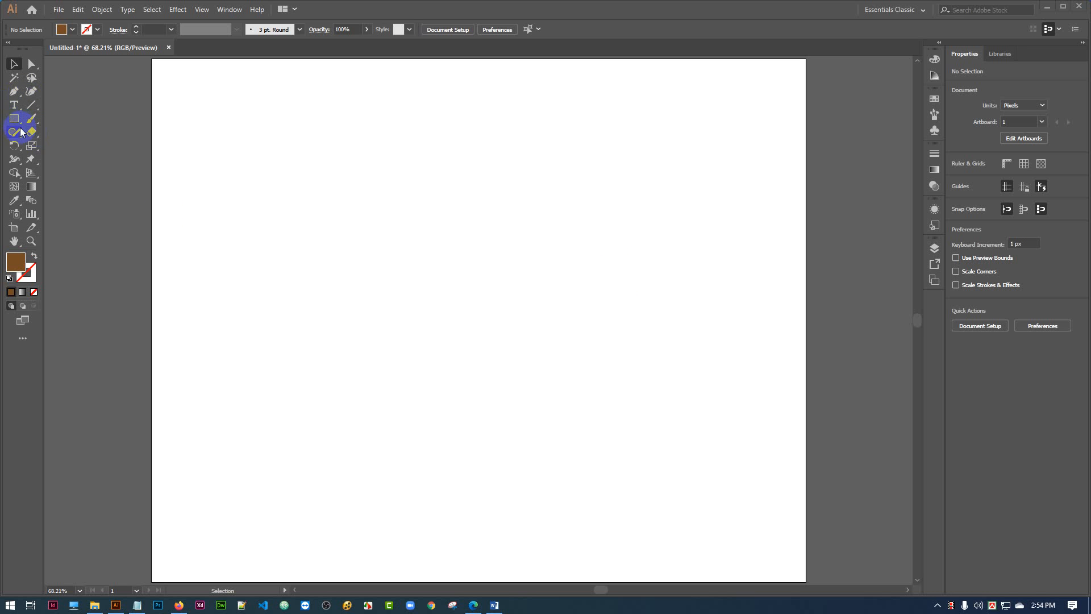
Draw a brown circle about 430 px in diameter and place it on the upper-left part of the artboard
left_click_drag(20, 122, 42, 145)
left_click_drag(321, 187, 432, 272)
left_click(14, 64)
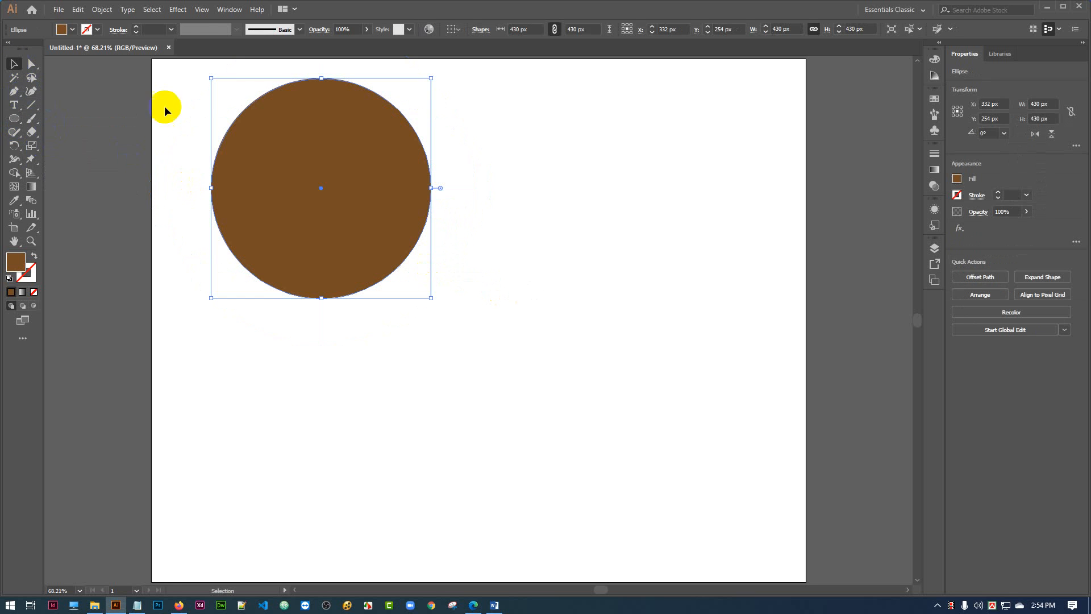
left_click_drag(377, 211, 357, 192)
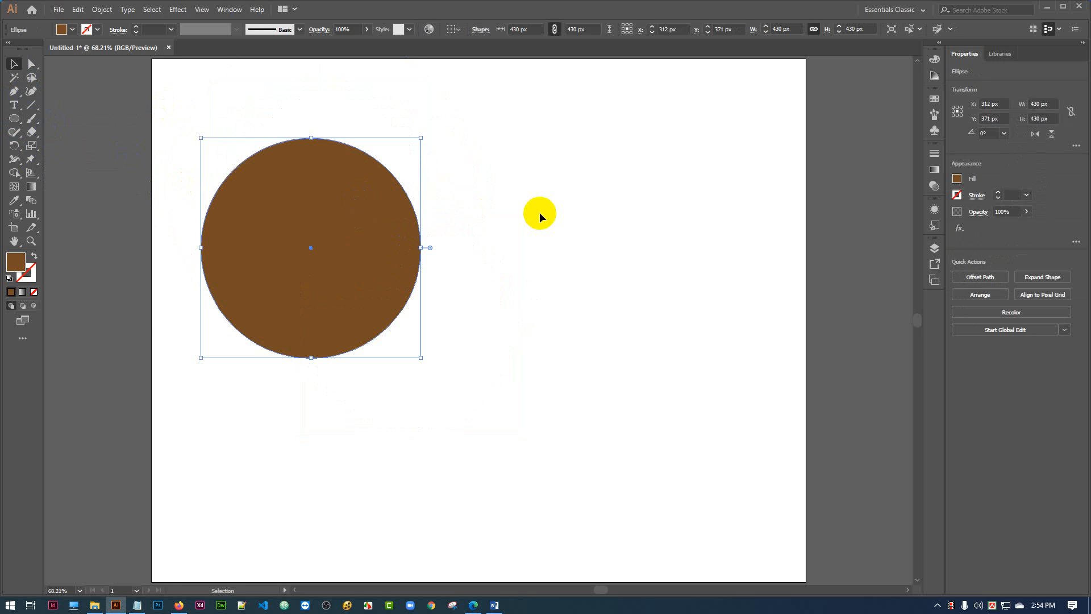
Duplicate the brown circle to its right and delete the copy
left_click(540, 214)
left_click_drag(397, 273, 605, 243)
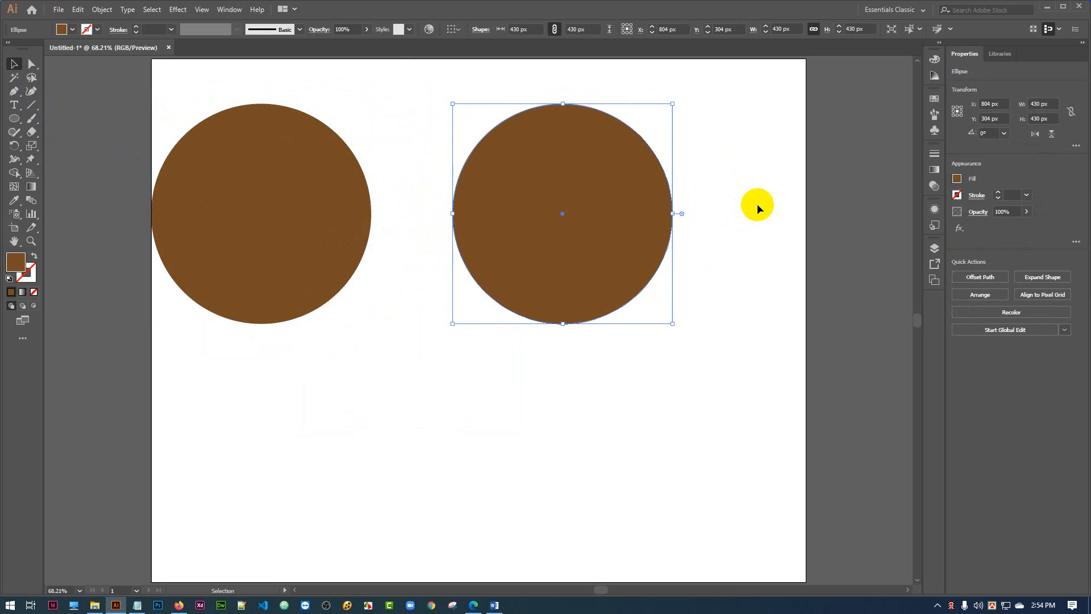
left_click(757, 203)
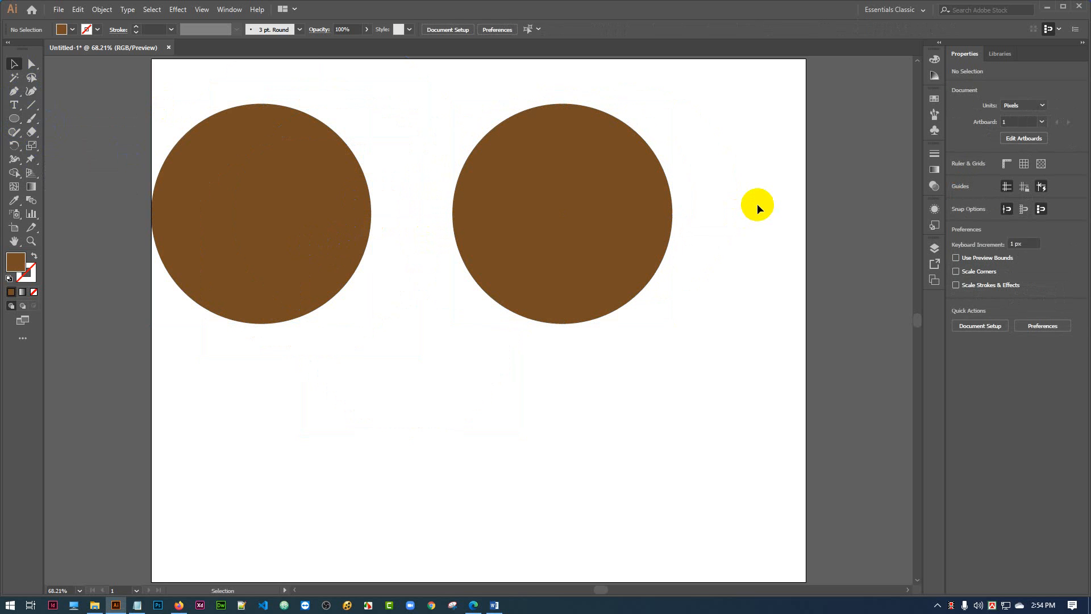
left_click_drag(742, 163, 545, 304)
key("Delete")
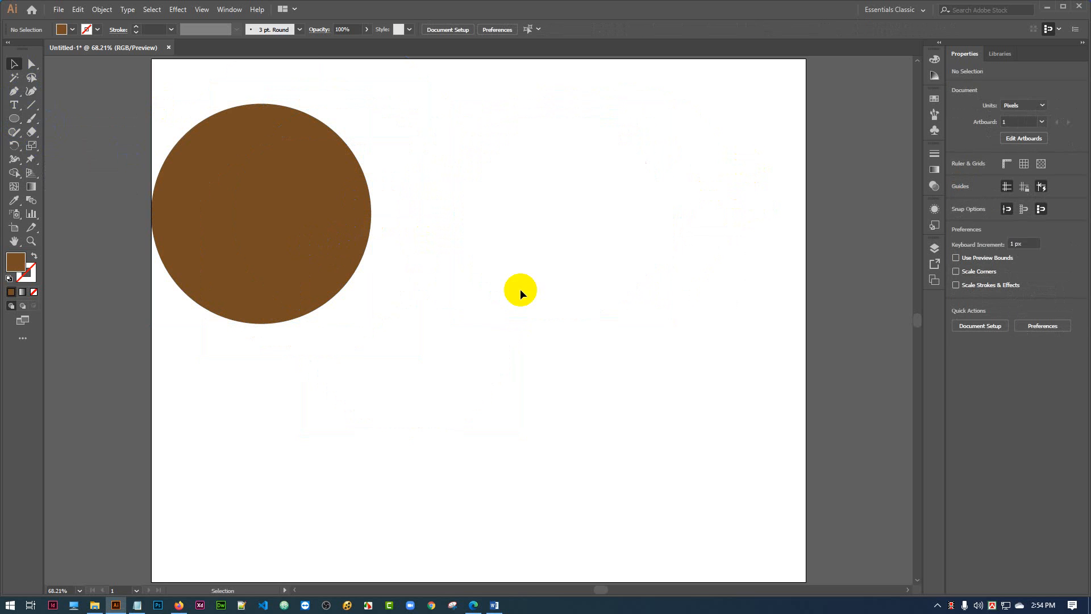
Paste a copy of the brown circle to its right and undo the paste and move
left_click_drag(284, 233, 394, 270)
key("a")
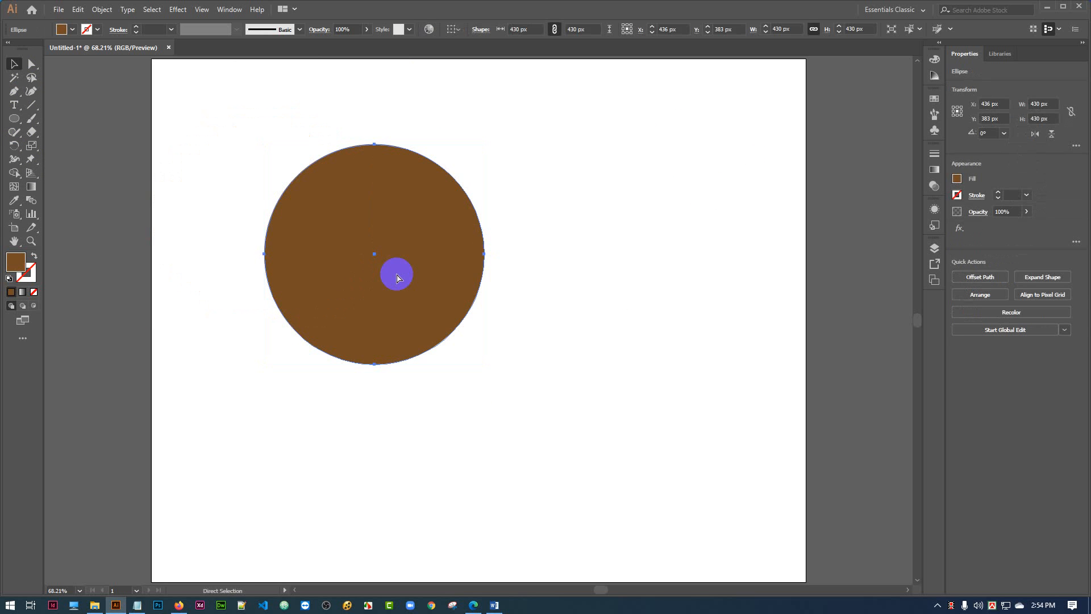
key("ctrl+v")
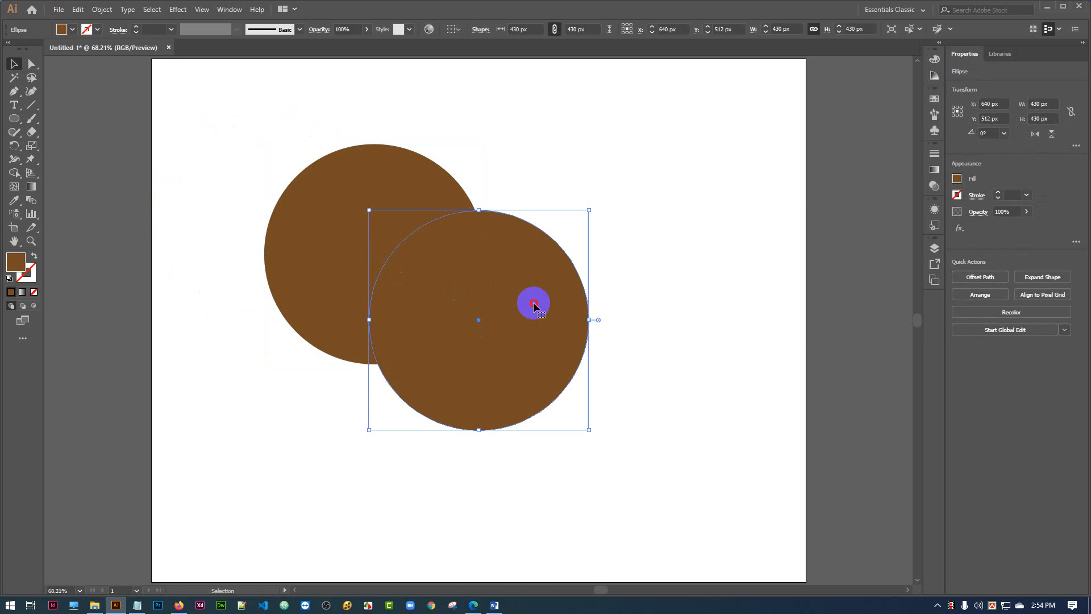
left_click_drag(533, 301, 736, 204)
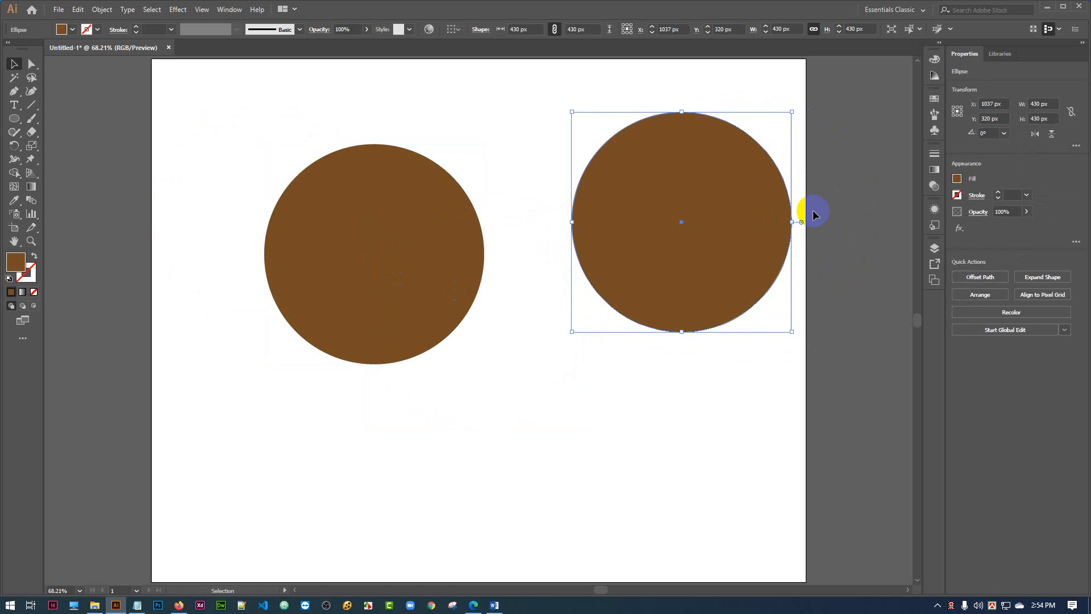
key("ctrl+z")
key("ctrl+z")
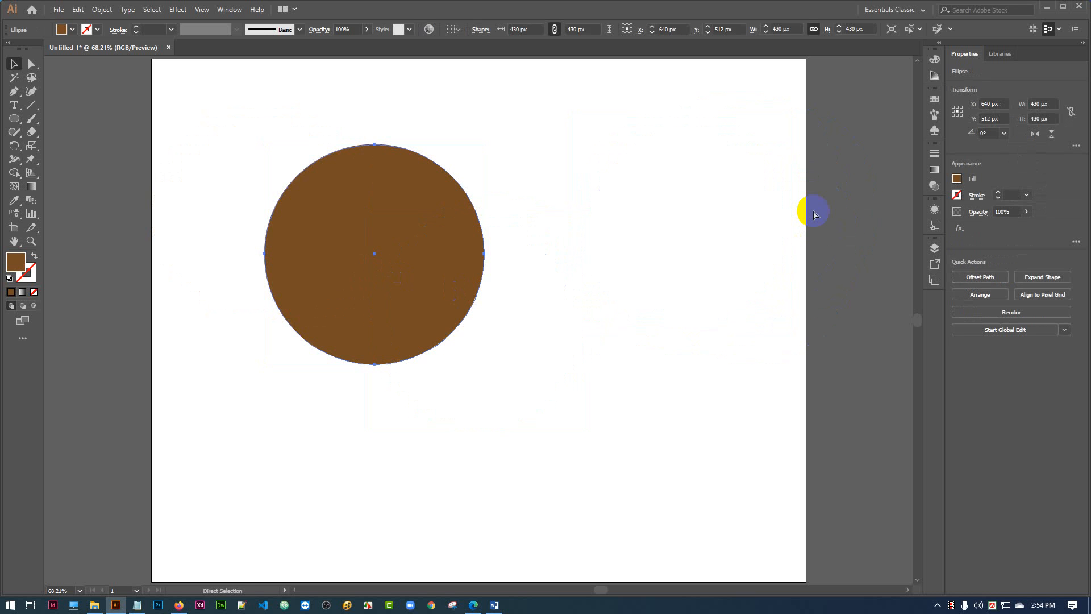
Copy the brown circle in place, scale the copy from its centre to about 308 px, and fill it blue
key("a")
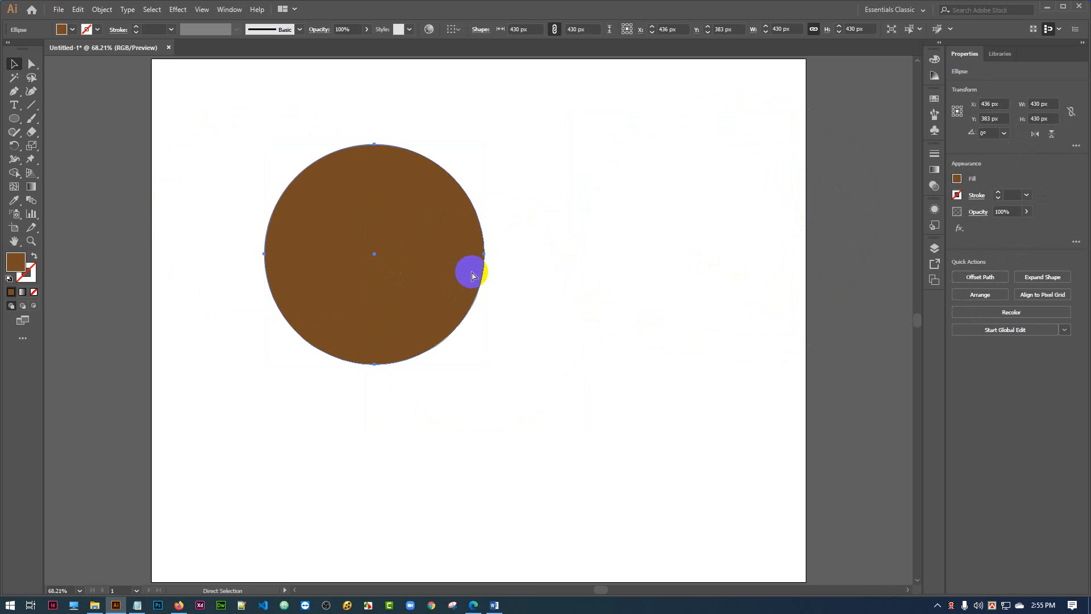
key("v")
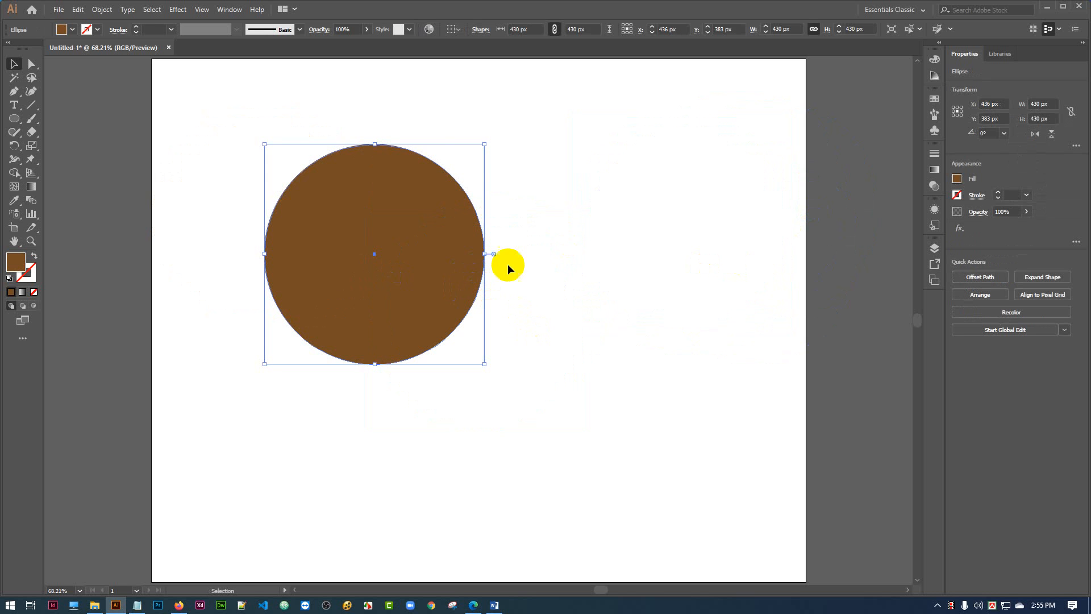
left_click_drag(484, 145, 470, 182)
left_click(72, 29)
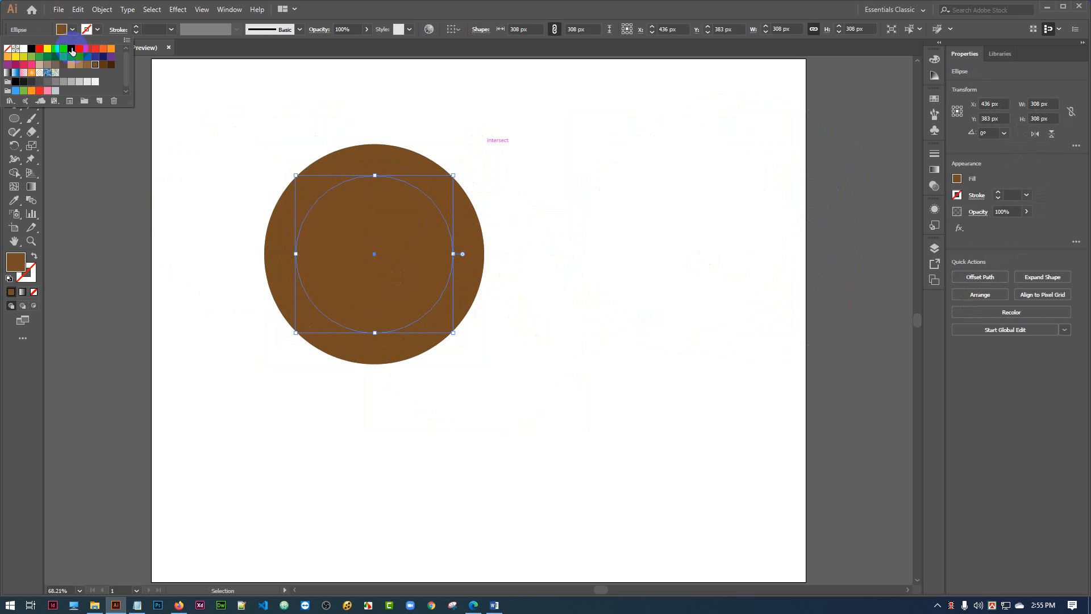
left_click(68, 46)
left_click(602, 196)
left_click(601, 195)
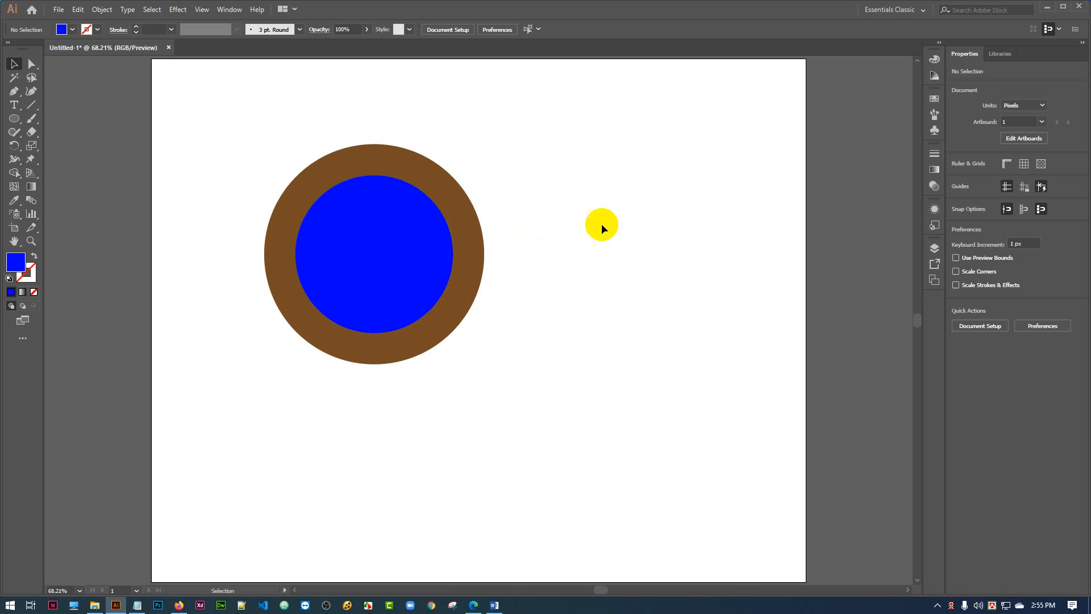
Shift the brown and blue circles separately so that they no longer share a centre
mouse_move(433, 186)
left_mouse_down()
mouse_move(355, 220)
mouse_move(434, 191)
left_mouse_up()
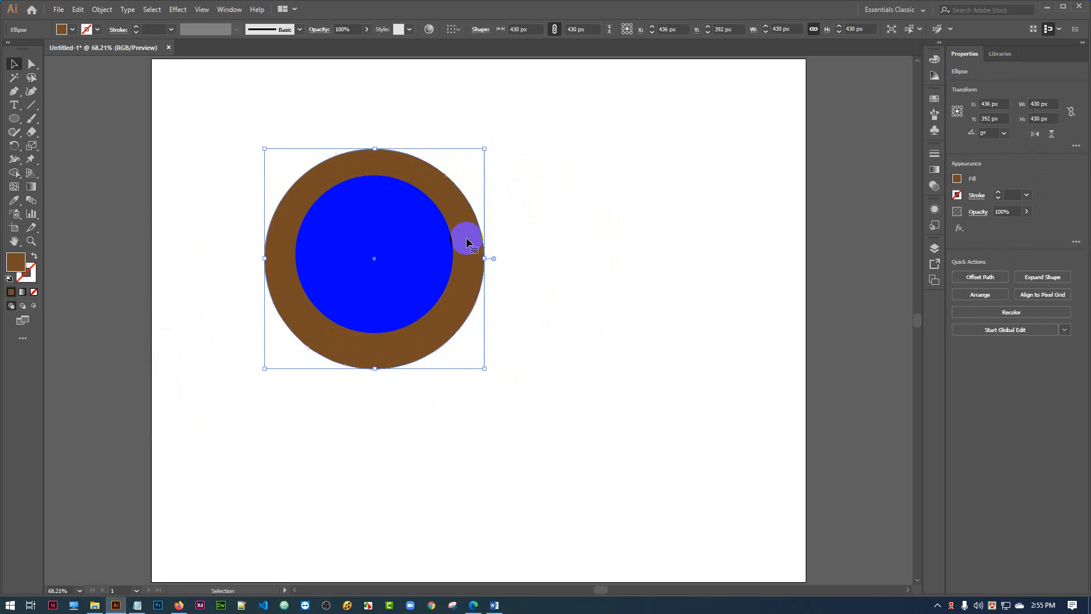
left_click_drag(466, 238, 428, 306)
left_click_drag(516, 235, 403, 257)
left_click_drag(387, 316, 336, 341)
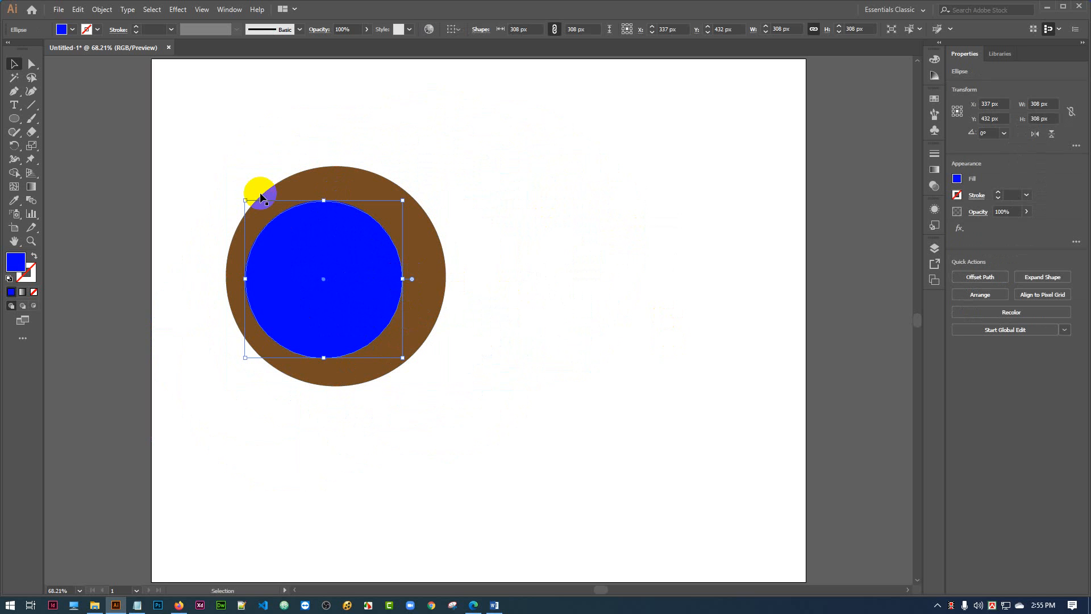
Align the blue circle's centre with the brown circle's centre
left_click_drag(195, 149, 567, 430)
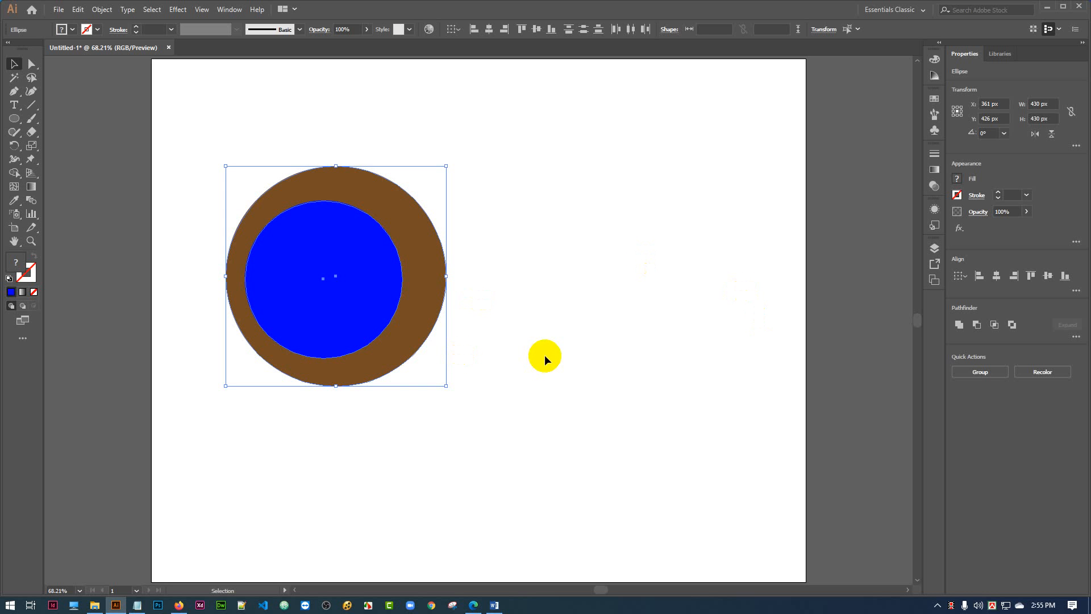
left_click(615, 314)
mouse_move(267, 295)
left_mouse_down()
mouse_move(345, 275)
mouse_move(287, 288)
left_mouse_up()
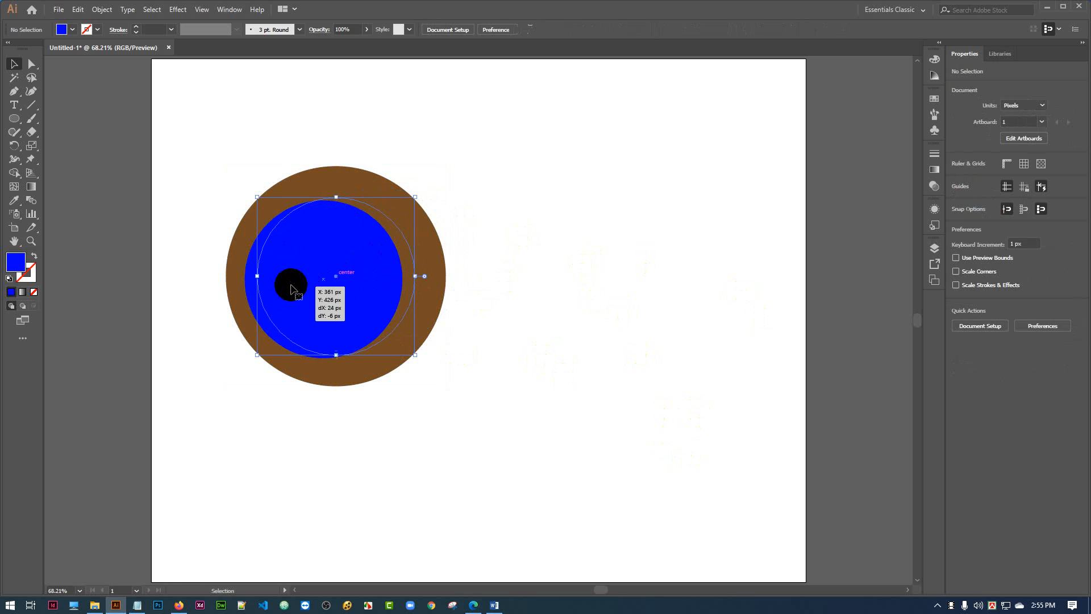
Move the brown circle to the right of the blue one and place a duplicate farther right, slightly overlapping it
left_click(550, 265)
left_click_drag(428, 223, 493, 233)
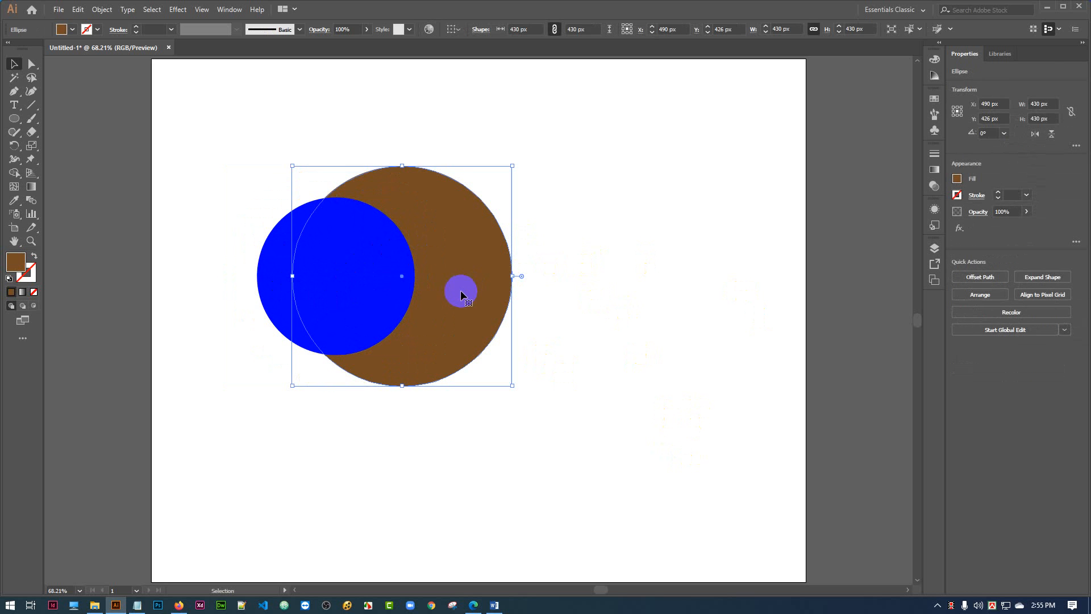
left_click_drag(625, 302, 637, 300)
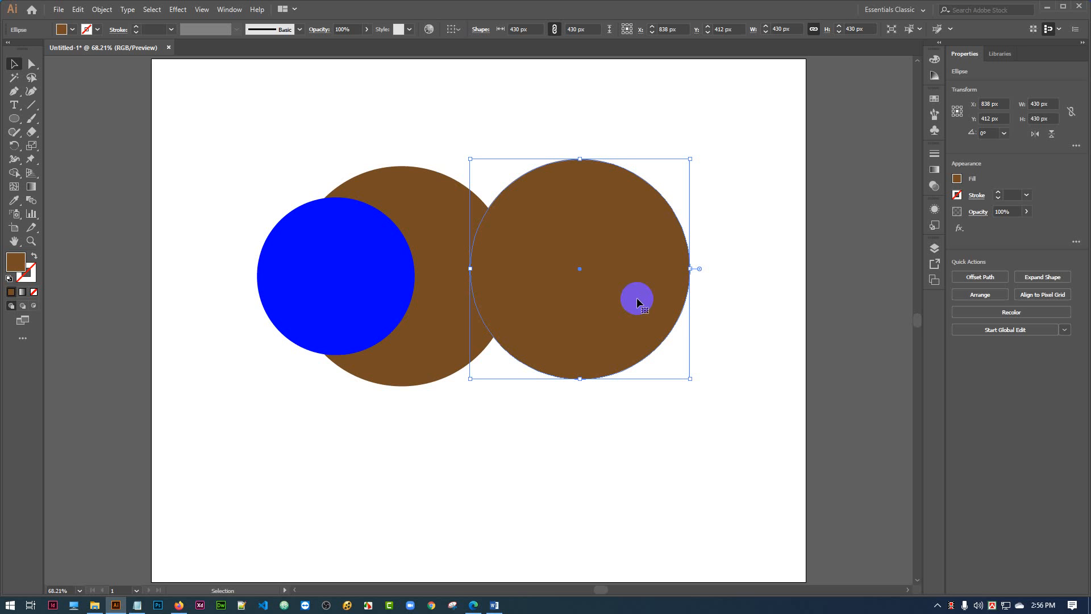
Delete the blue circle and the rightmost brown duplicate, keeping only the original brown circle
left_click(745, 173)
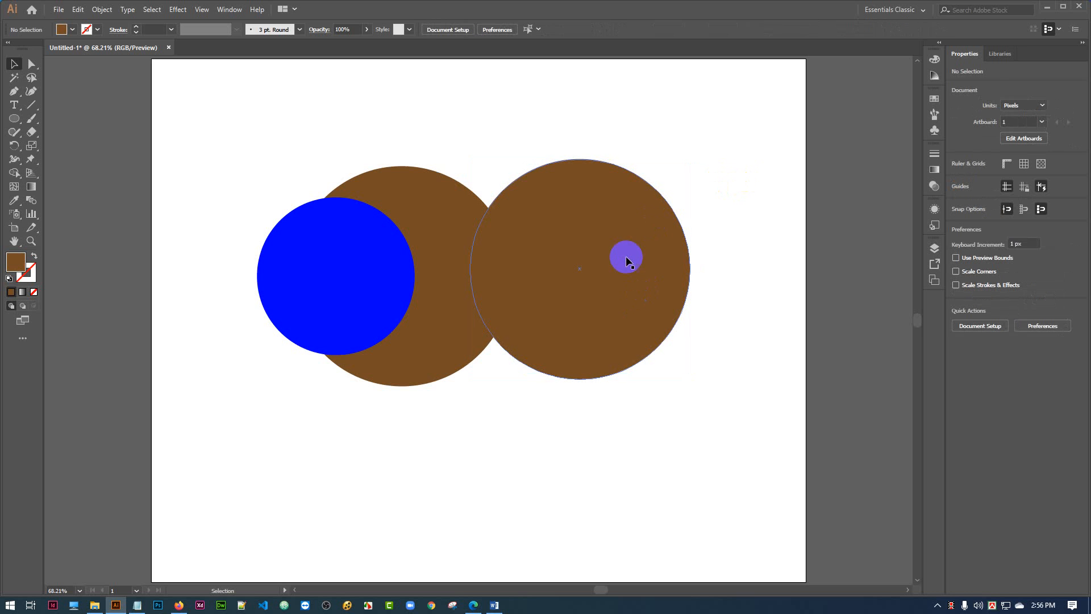
left_click(477, 254)
left_click(360, 268)
key("Delete")
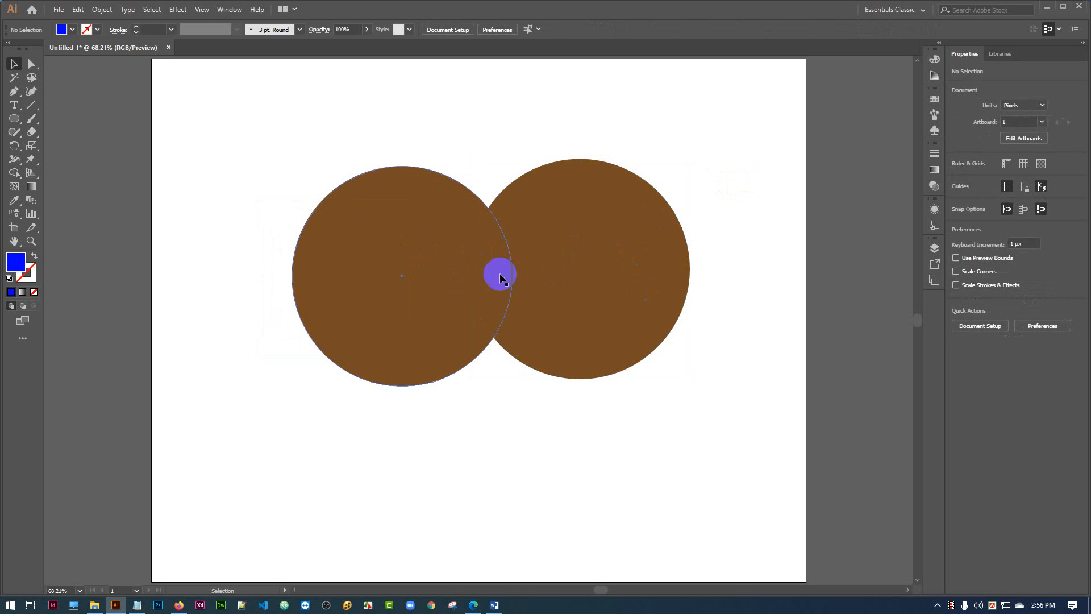
left_click(636, 271)
key("Delete")
Move the remaining brown circle near the middle of the artboard, at about X 675 px, Y 414 px
left_click_drag(420, 306, 371, 328)
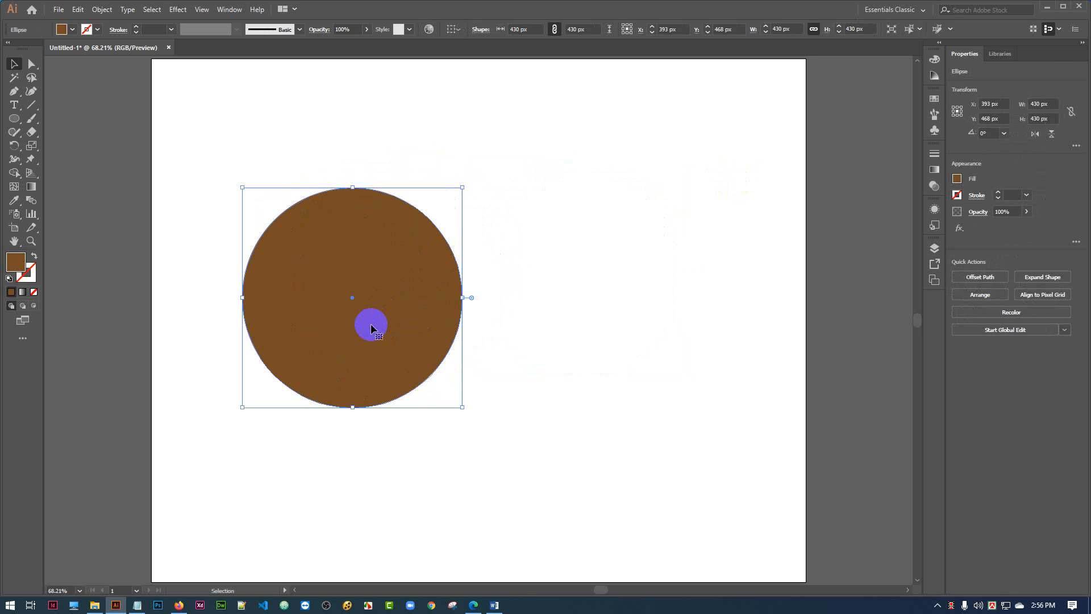
left_click(564, 238)
left_click_drag(433, 275, 577, 265)
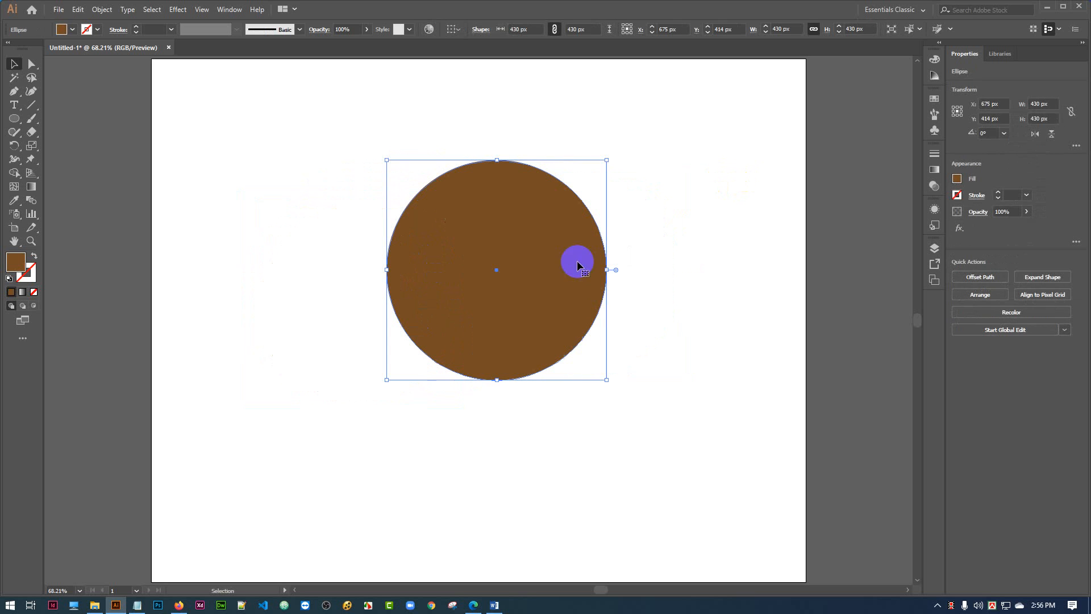
Start Offset Path on the brown circle with the preview enabled and its dialog beside the circle
left_click(113, 12)
left_click(574, 218)
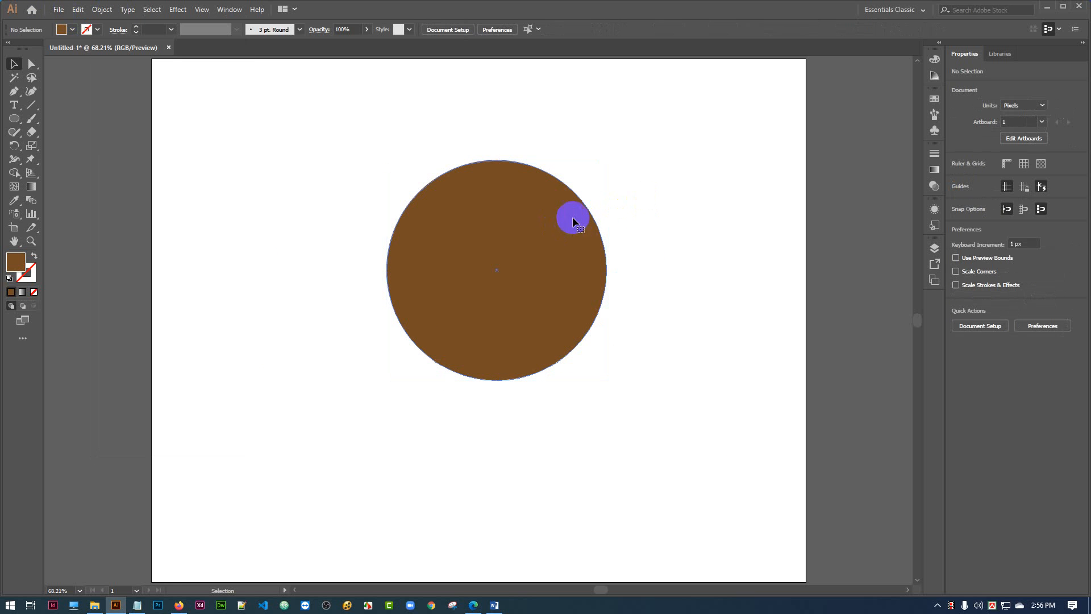
left_click(573, 220)
left_click(103, 10)
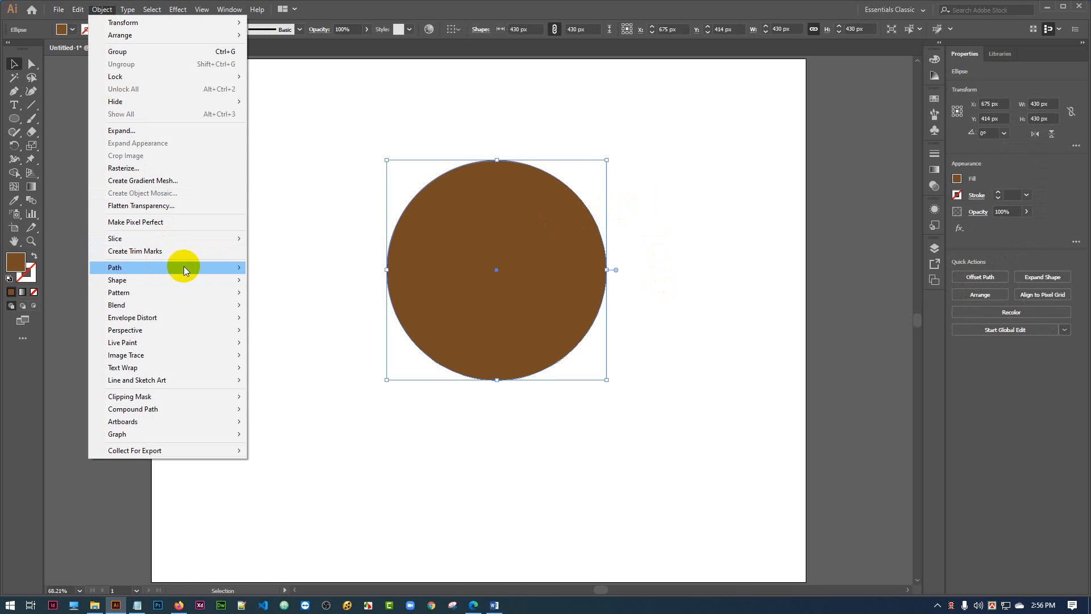
mouse_move(183, 263)
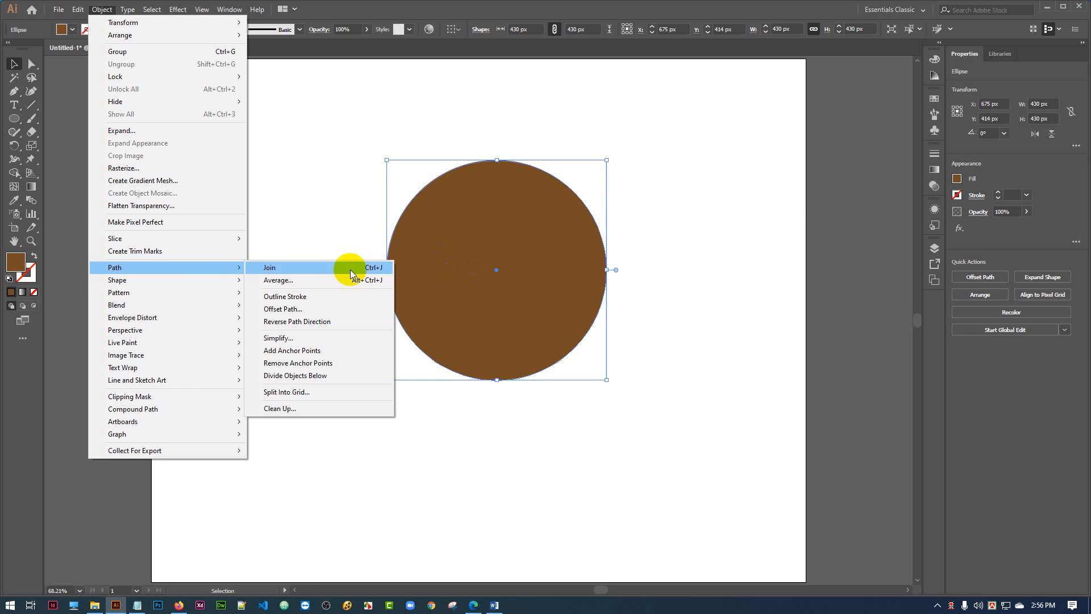
left_click(307, 311)
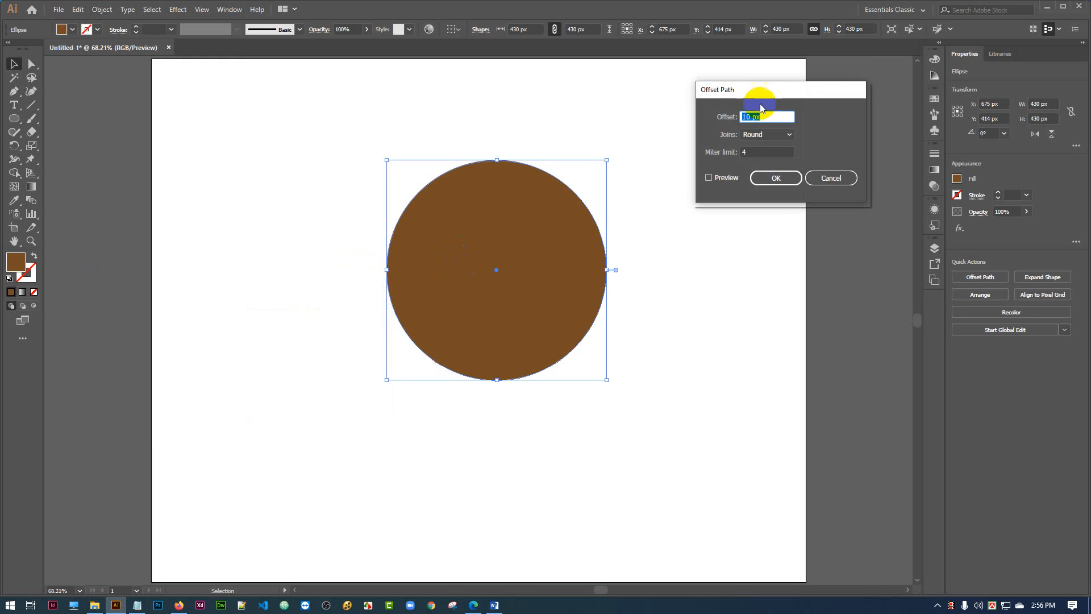
left_click_drag(796, 88, 756, 149)
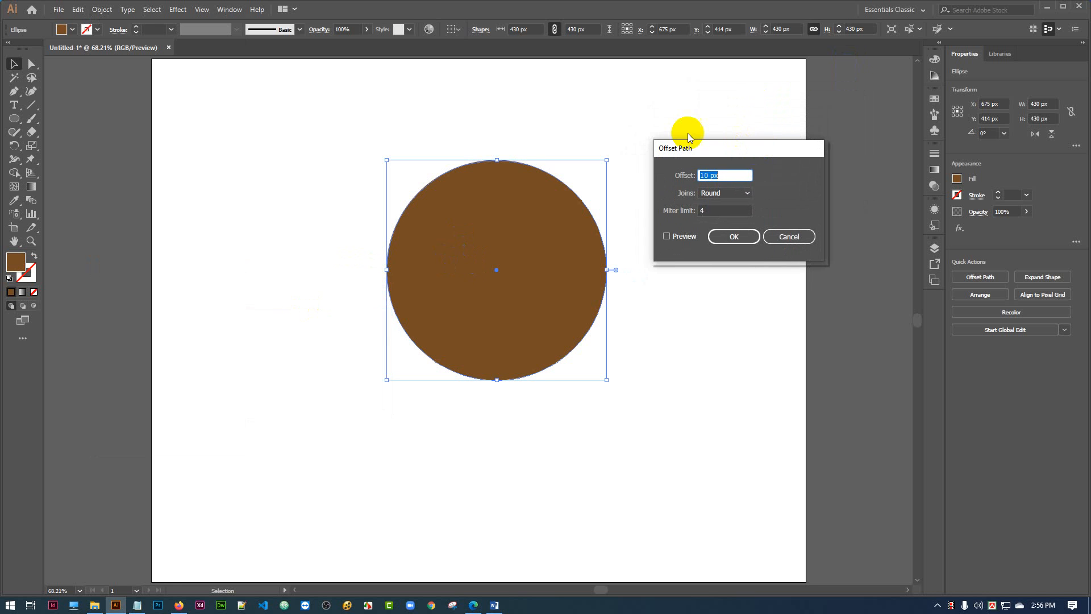
left_click(667, 237)
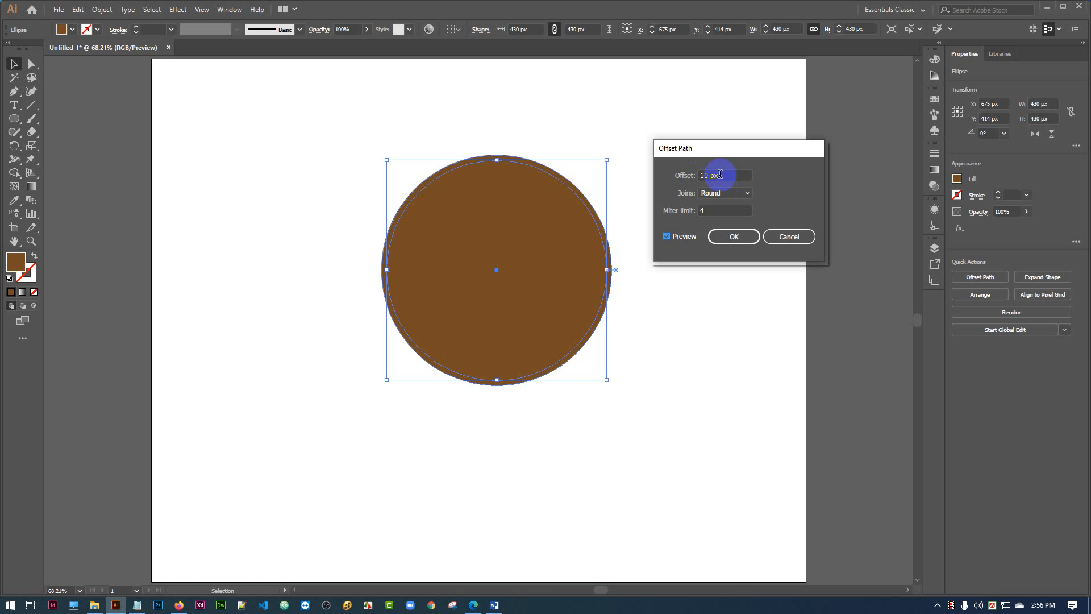
Try the Miter, Round and Bevel joins for the offset, ending with Miter
left_click(746, 194)
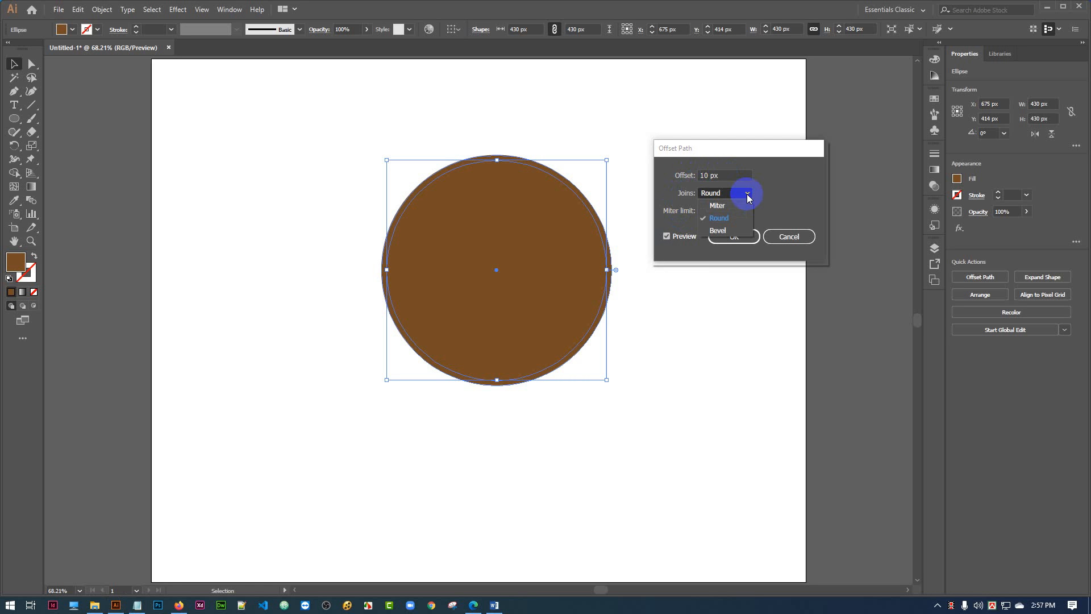
left_click(717, 206)
left_click(747, 194)
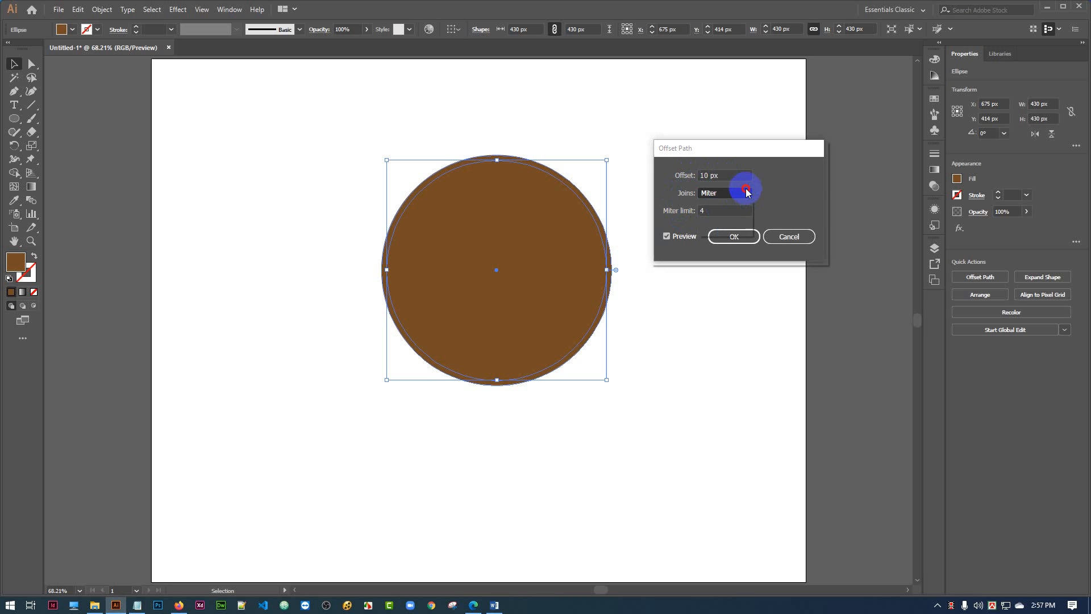
left_click(718, 217)
left_click(739, 193)
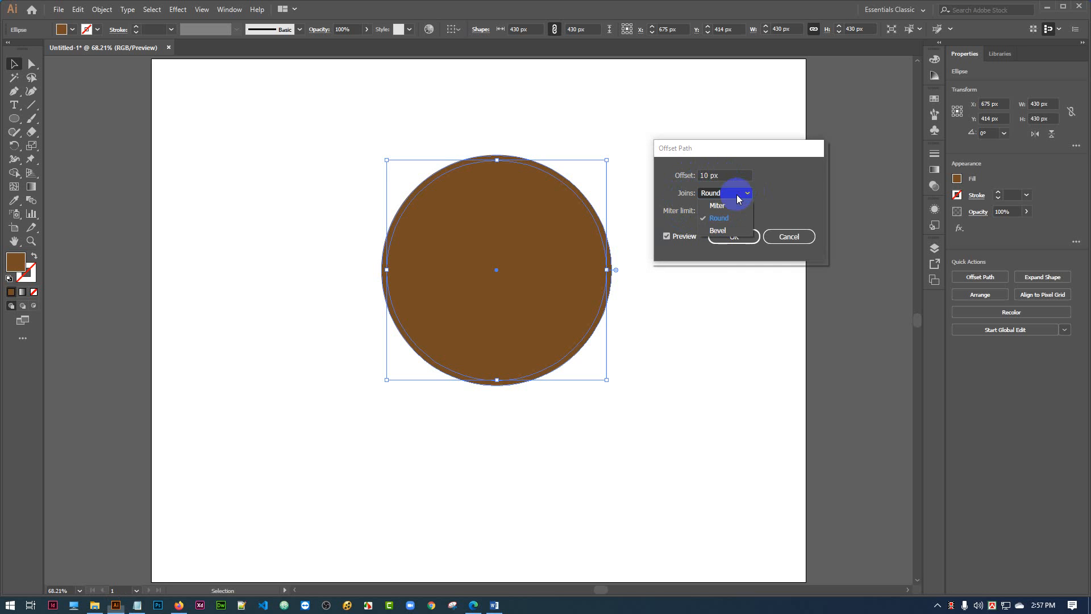
left_click(718, 230)
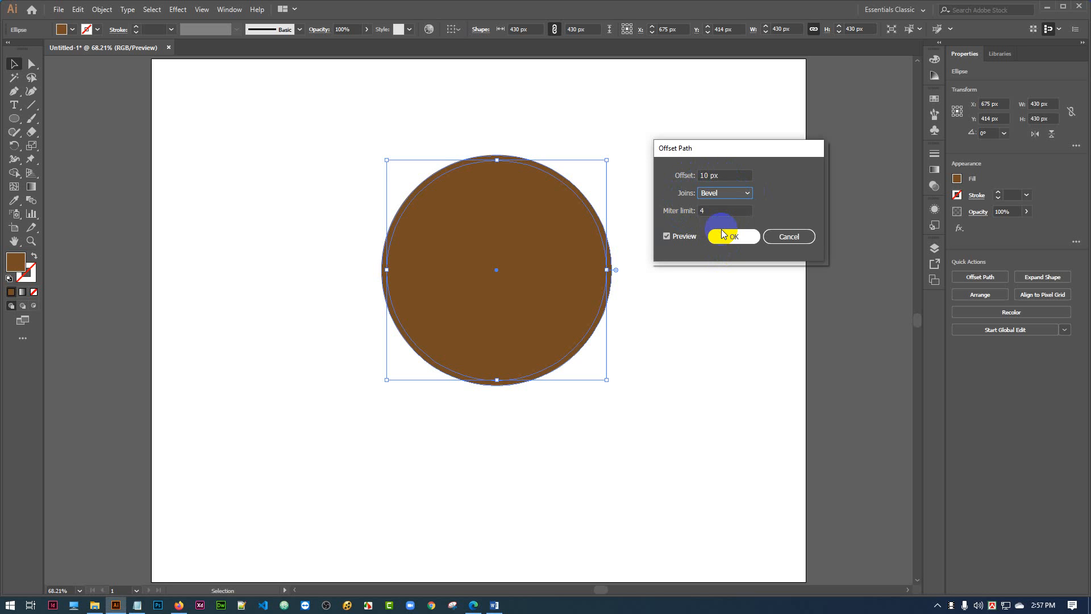
left_click(730, 195)
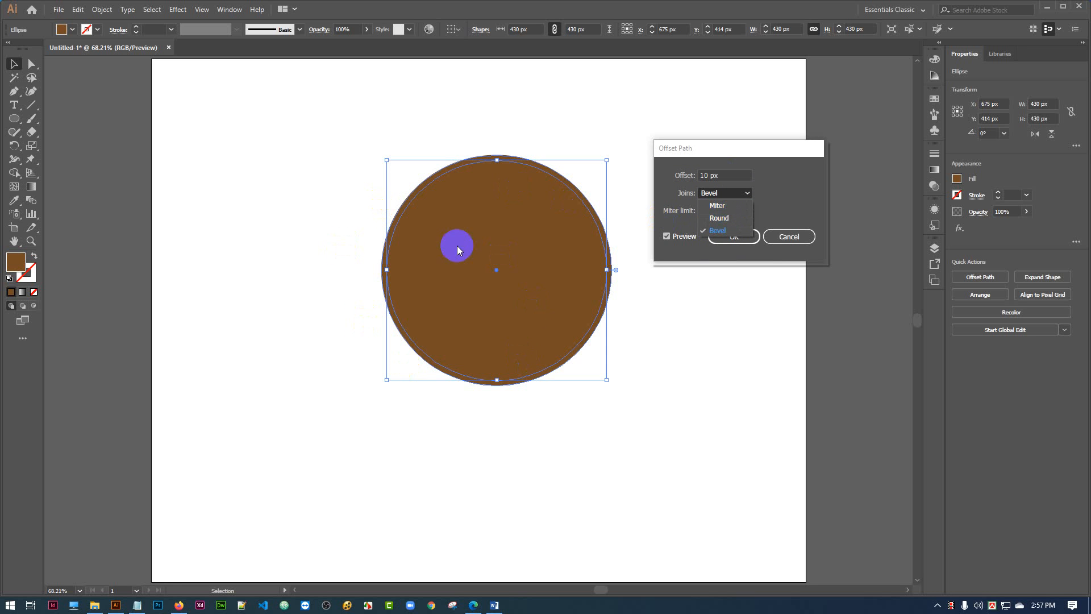
left_click(729, 207)
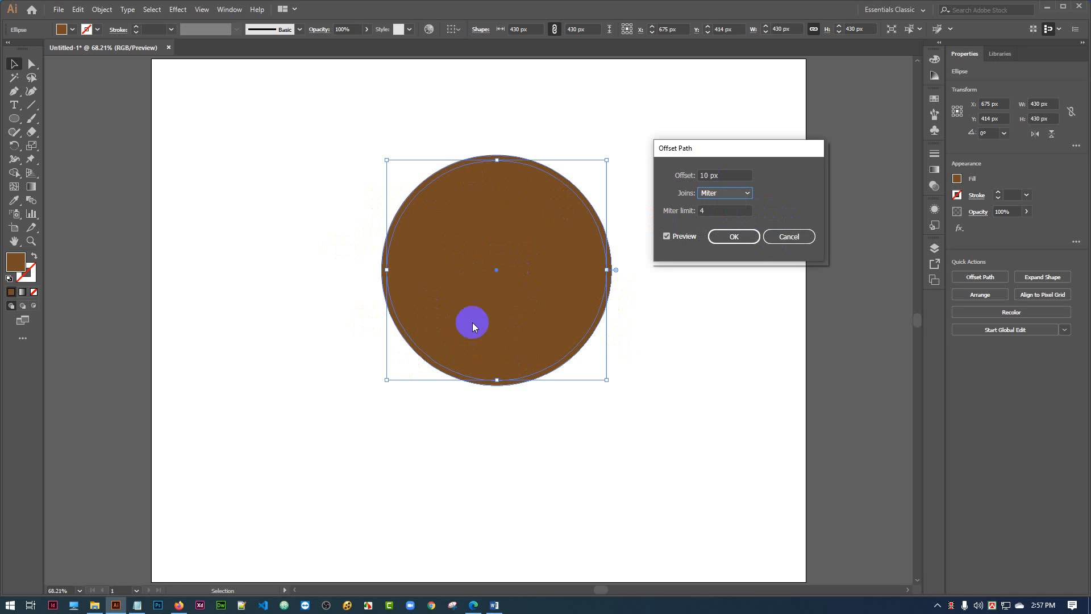
Set the joins to Round and raise the circle's path offset gradually to 40 px
left_click(743, 195)
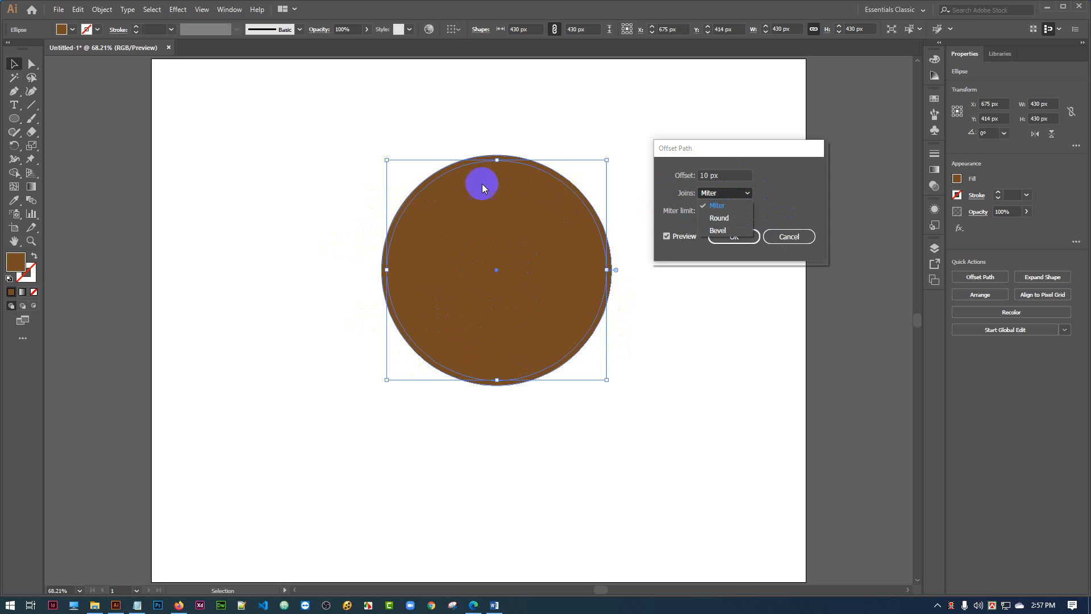
left_click(722, 218)
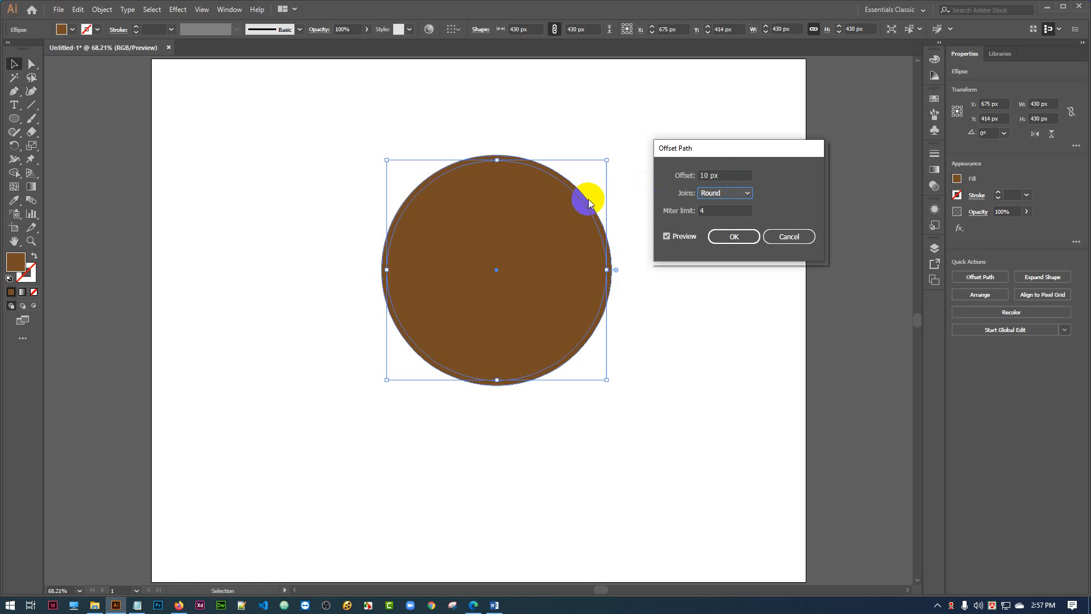
left_click(707, 176)
left_click_drag(706, 176, 678, 173)
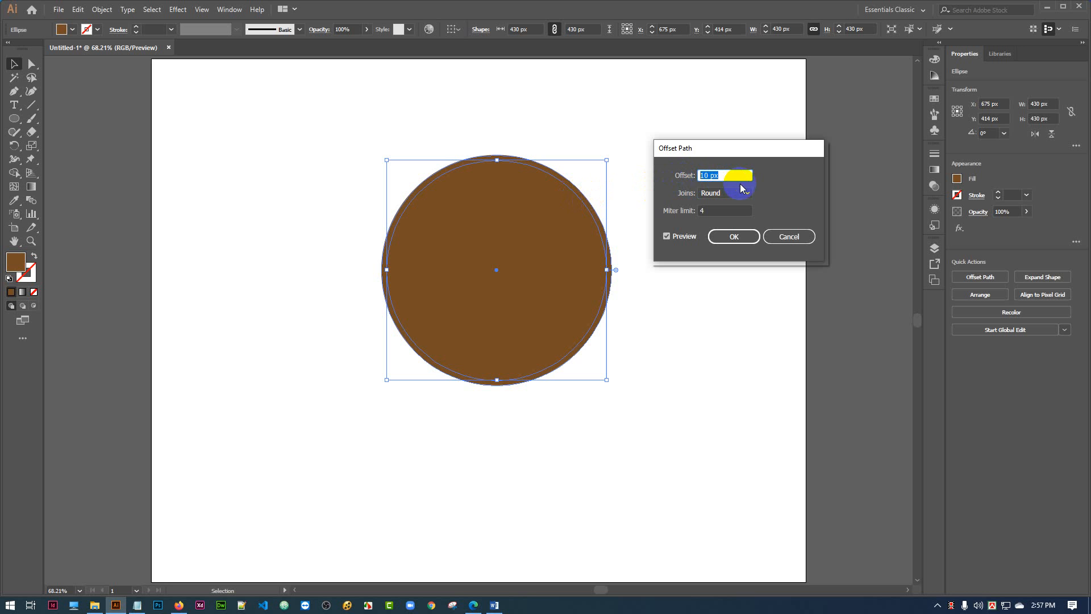
key("Up")
key("Up")
key("Up")
key("Up")
key("Up")
key("Up")
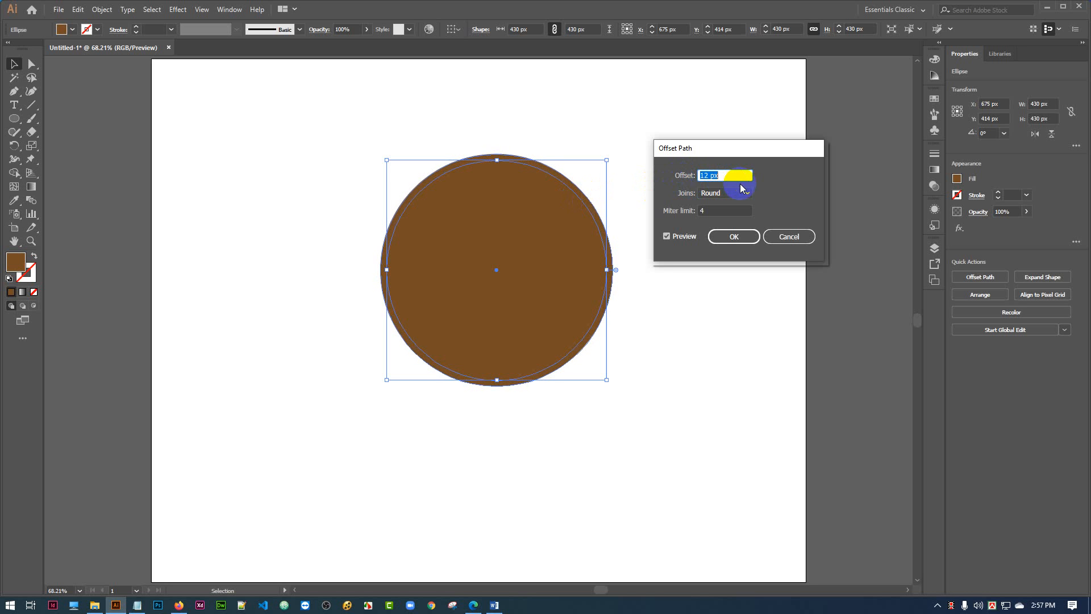
key("Up")
key("Up")
key("Up")
key("Up")
key("Up")
key("Up")
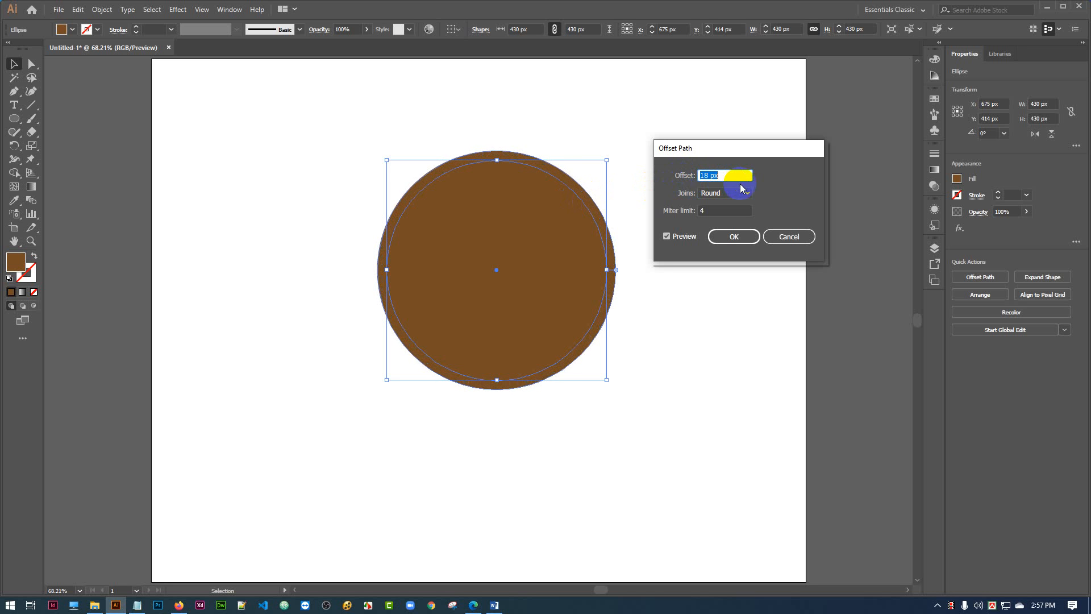
key("Up")
key("Up")
key("Up")
key("Up")
key("Up")
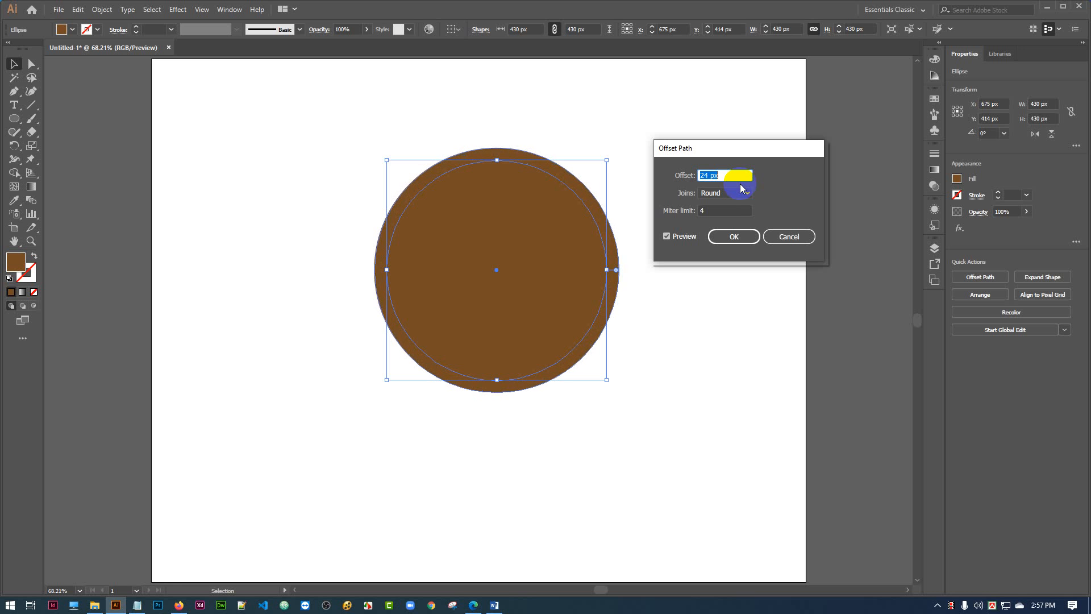
key("Up")
key("Up")
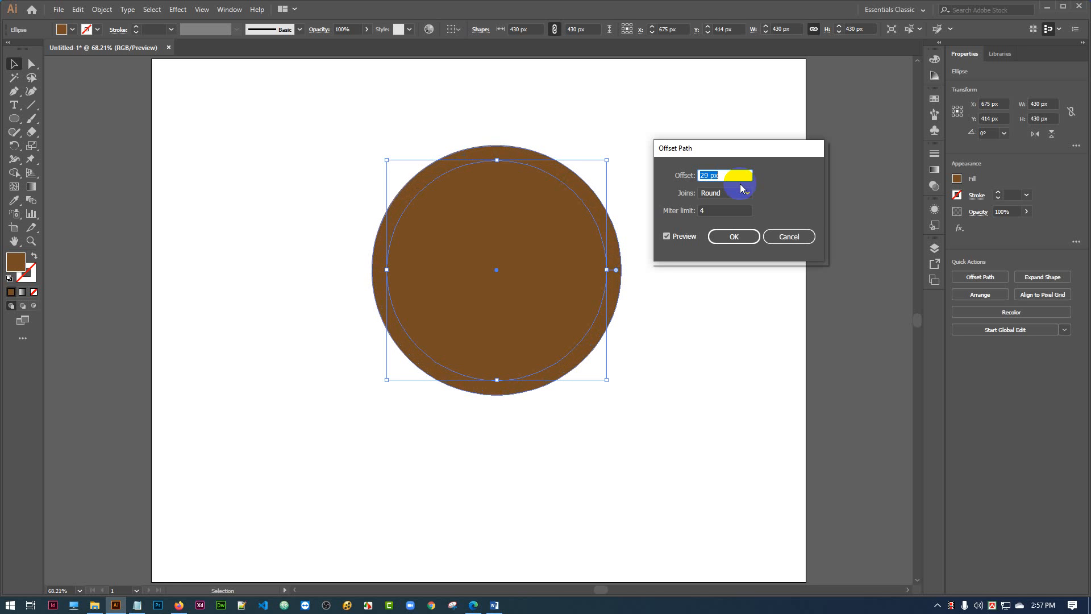
key("Up")
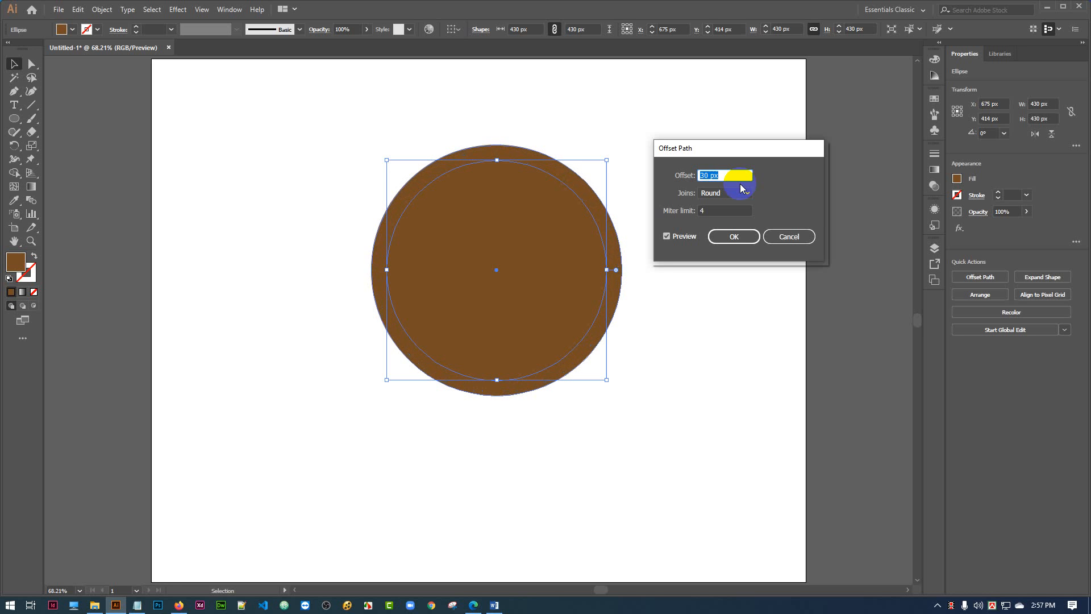
key("Up")
key("Up")
key("Up")
key("Up")
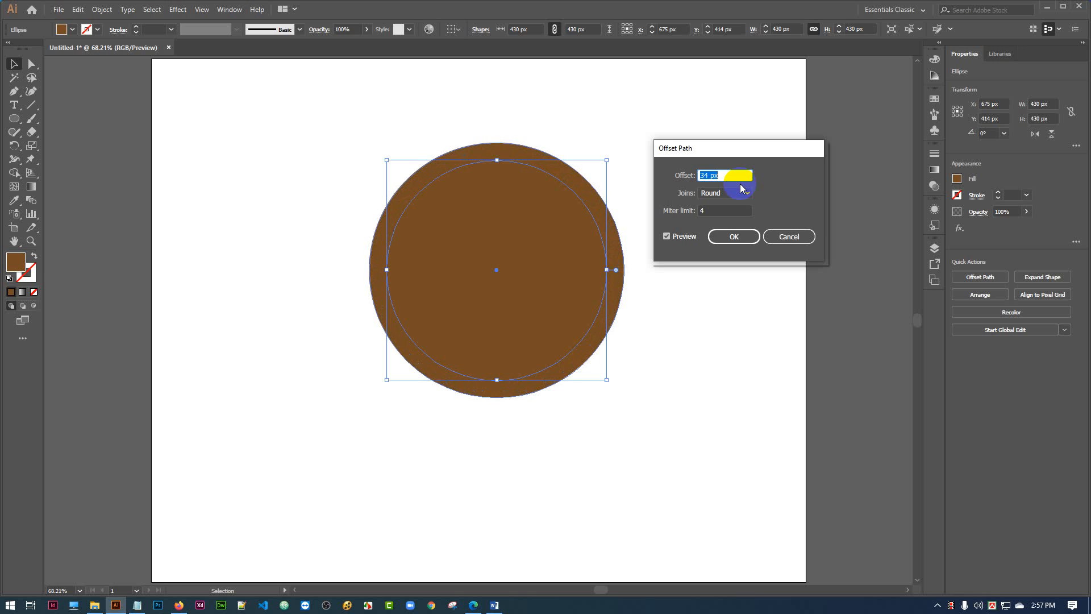
key("Up")
key("Up")
key("Up")
key("Up")
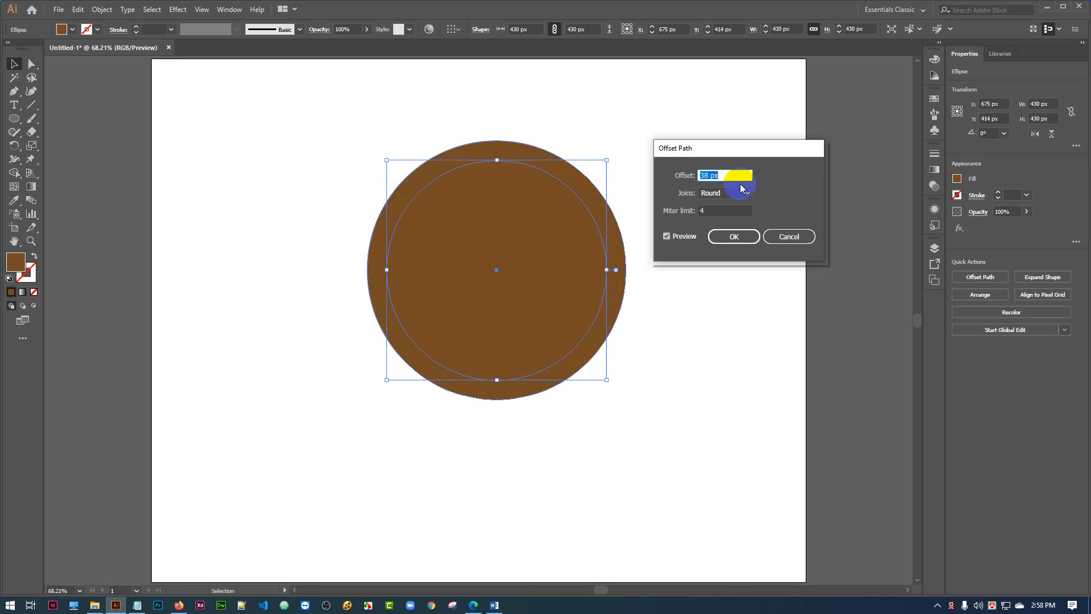
key("Up")
key("Up")
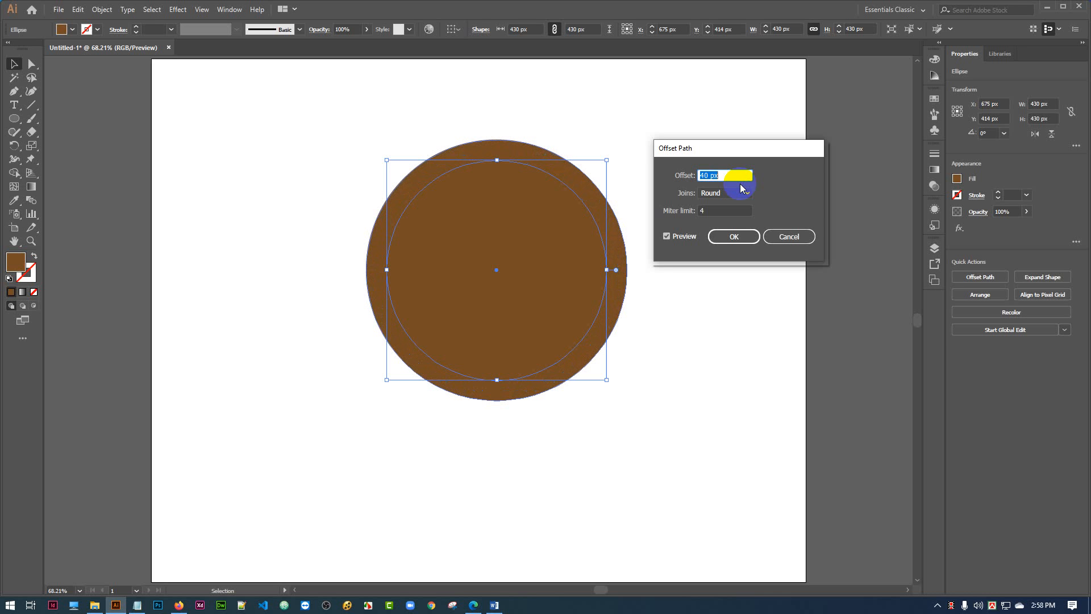
Lower the offset through 0 px to a negative value and apply it, producing a concentric inner circle 300 px wide
key("Down")
key("Down")
key("Down")
key("Down")
key("Down")
key("Down")
key("Down")
key("Down")
key("Down")
key("Down")
key("Down")
key("Down")
key("Down")
key("Down")
key("Down")
key("Down")
key("Down")
key("Down")
key("Down")
key("Down")
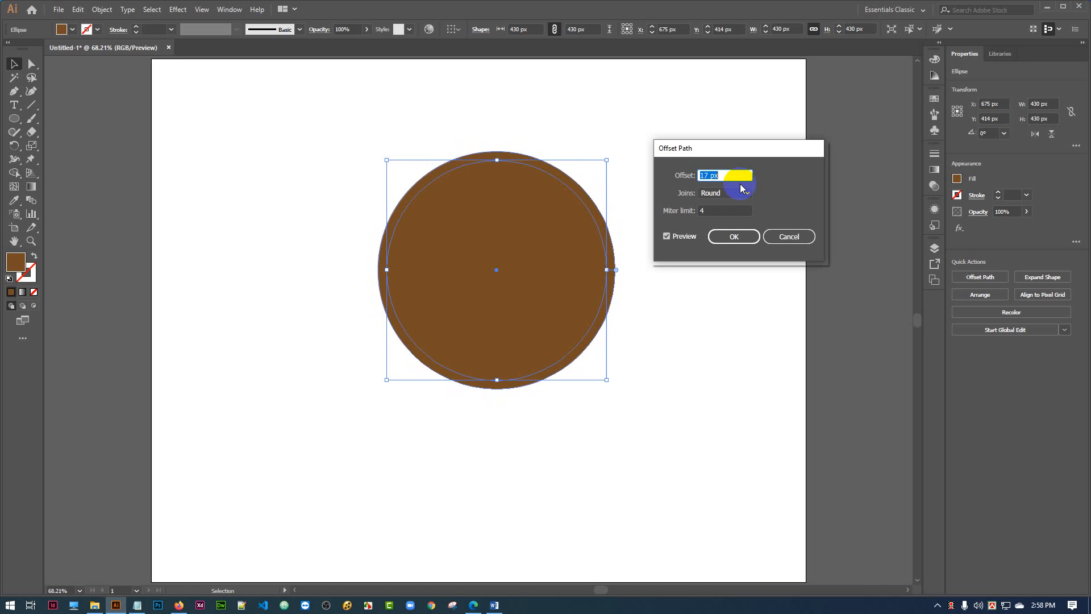
key("Down")
key("Down")
key("Down")
key("Down")
key("Down")
key("Down")
key("Down")
key("Down")
key("Down")
key("Down")
key("Down")
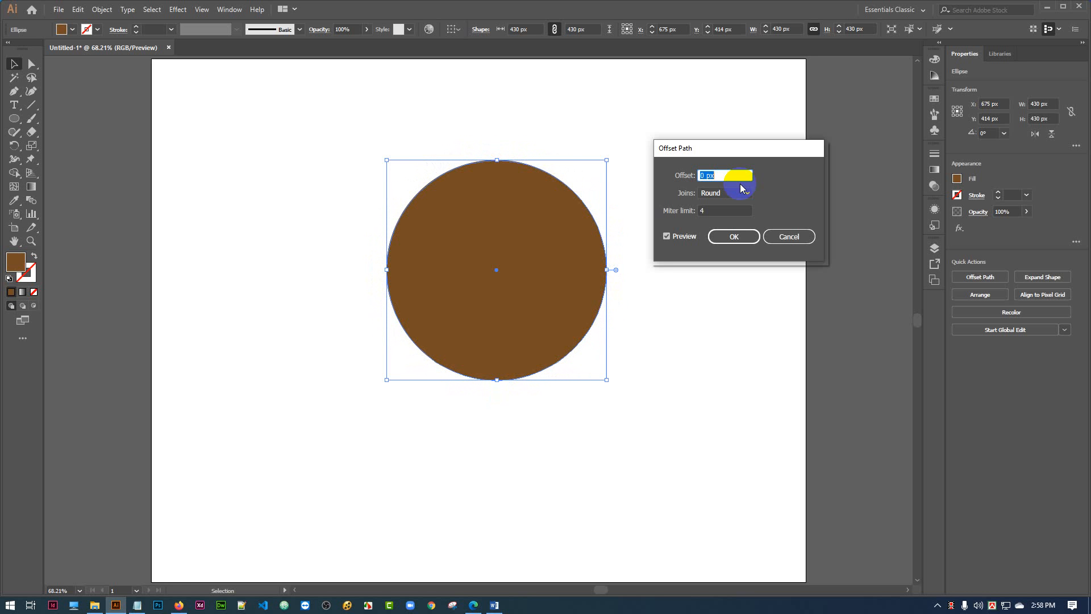
key("Down")
key("Down")
key("Down")
key("Down")
key("Down")
key("Down")
key("Down")
key("Down")
key("Down")
key("shift+Down")
key("shift+Down")
key("shift+Down")
key("shift+Down")
key("shift+Down")
left_click(743, 238)
Fill the inner circle with blue and deselect it
left_click(72, 32)
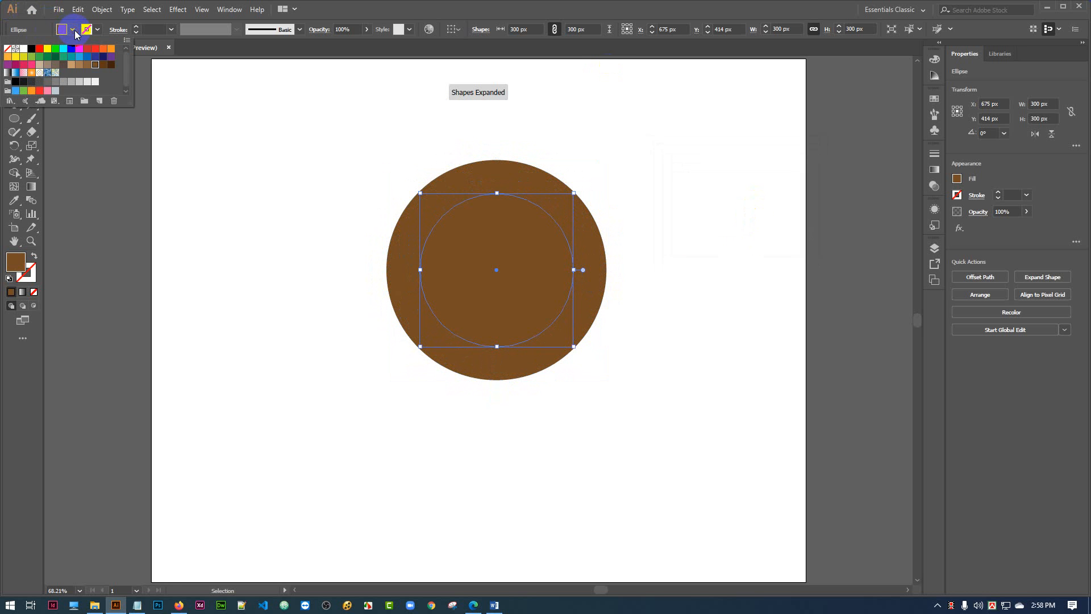
left_click(75, 52)
left_click(294, 161)
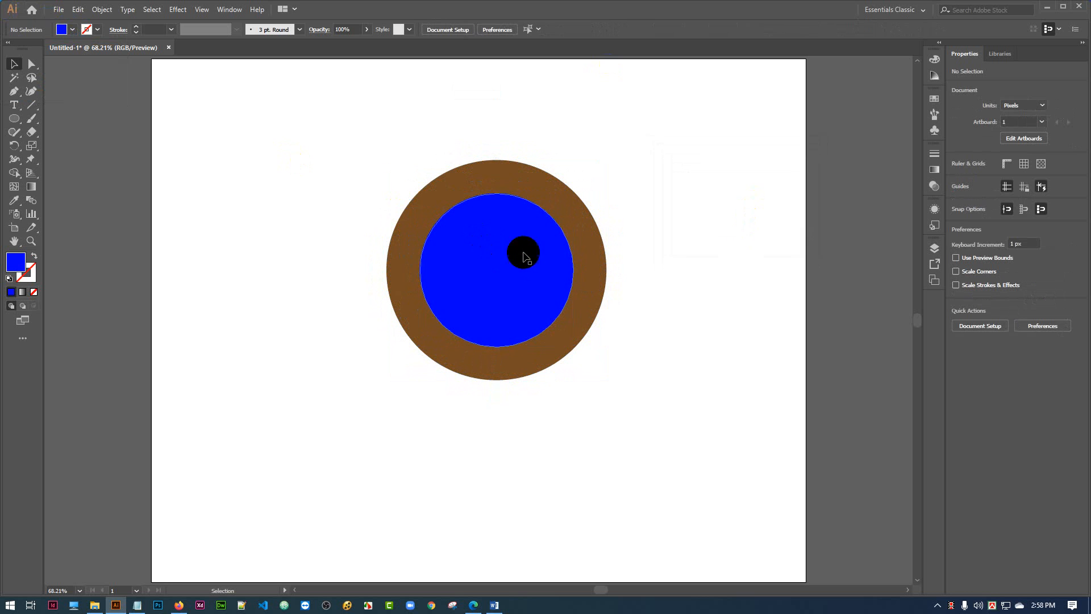
Move the blue circle off-centre within the brown circle, to about X 690 px, Y 426 px
mouse_move(523, 251)
left_mouse_down()
mouse_move(270, 250)
mouse_move(363, 267)
mouse_move(540, 273)
mouse_move(519, 269)
mouse_move(518, 255)
mouse_move(529, 265)
left_mouse_up()
left_click(414, 142)
left_click(568, 182)
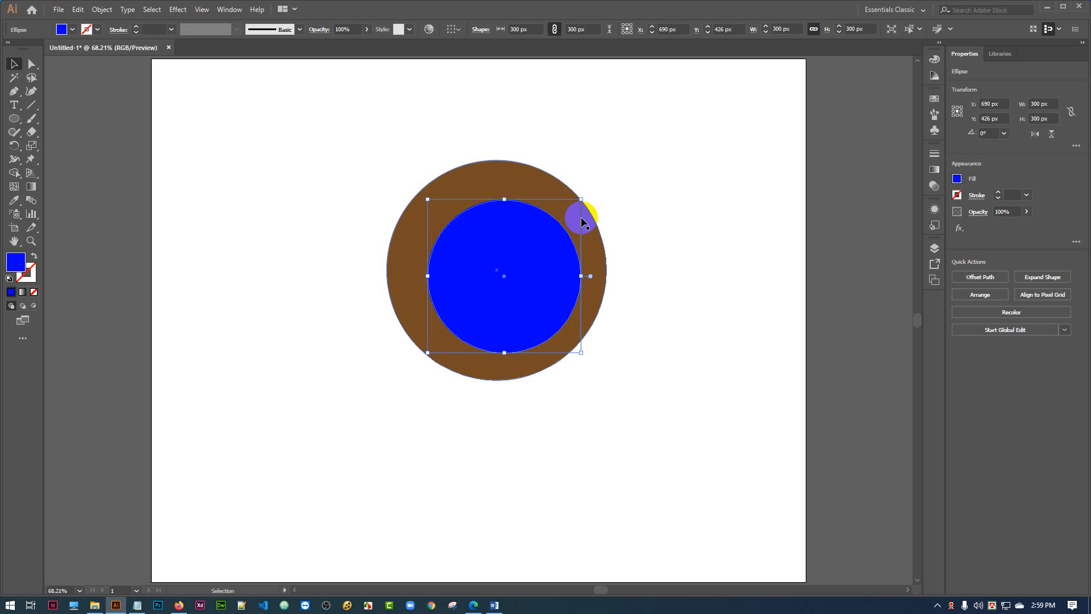
left_click(672, 420)
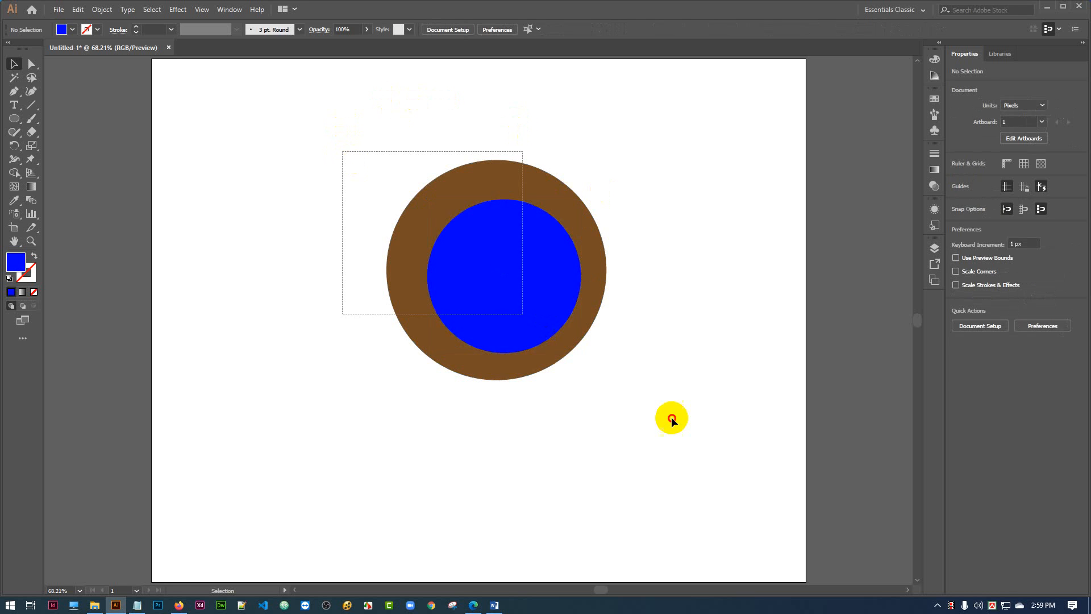
Delete all artwork from the artboard
key("ctrl+a")
key("Delete")
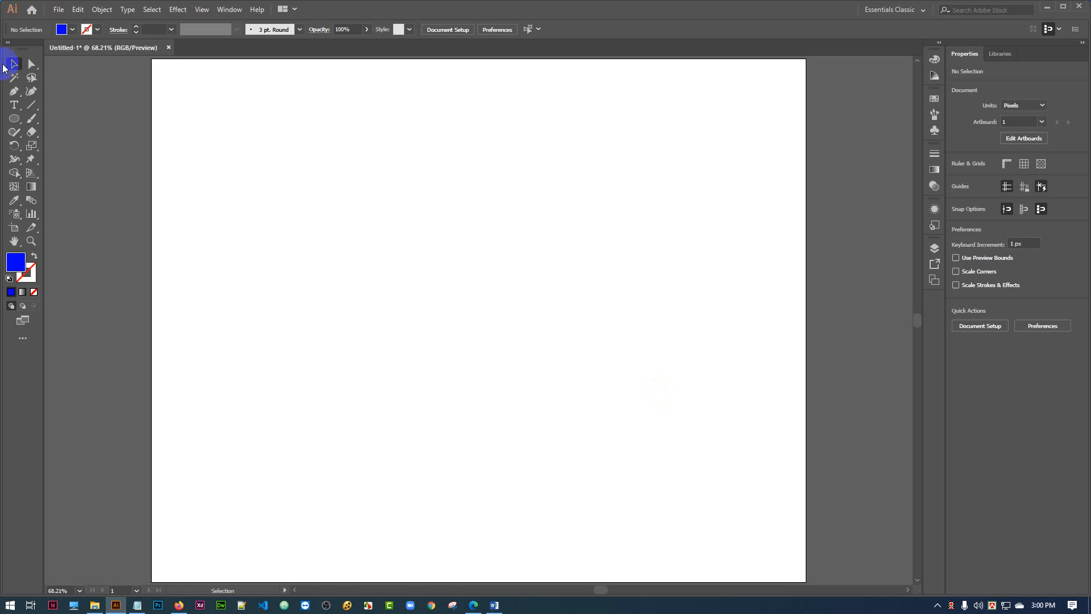
Draw three blue rectangles, two side by side at about 207 × 184 px and 228 × 212 px, and one below at about 275 × 212 px
left_click_drag(14, 118, 43, 118)
left_click_drag(252, 138, 358, 232)
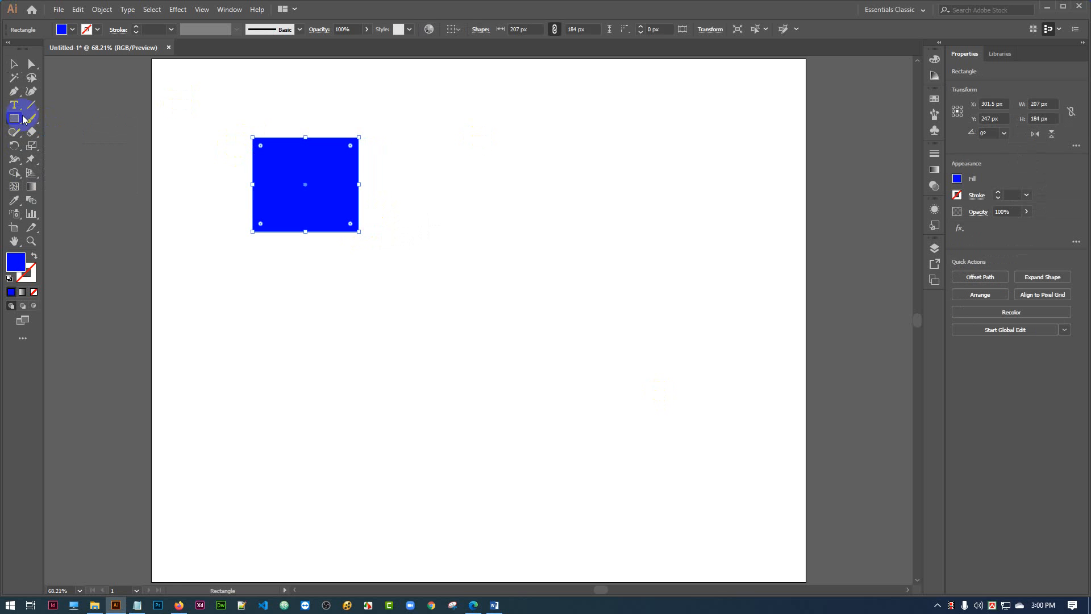
left_click_drag(424, 147, 540, 255)
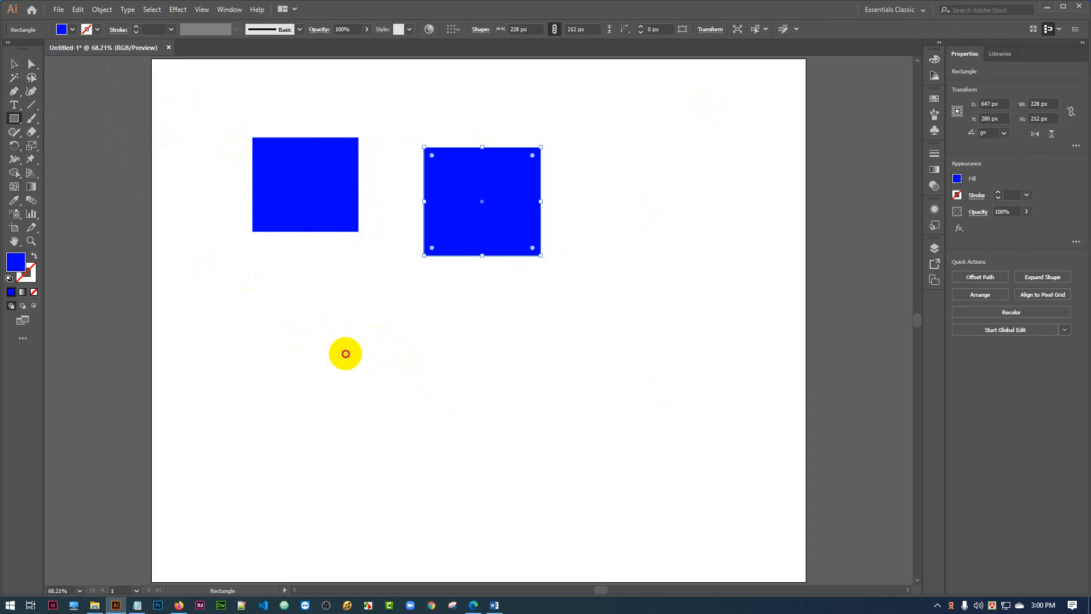
left_click_drag(342, 347, 482, 456)
left_click(19, 64)
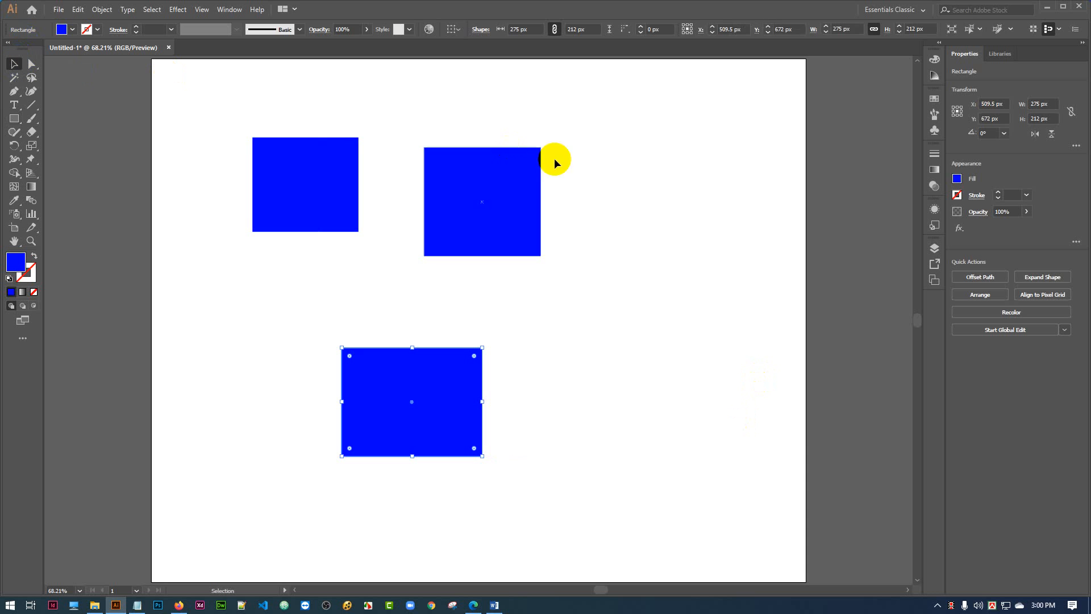
Check the object type of each of the two upper rectangles
left_click(338, 171)
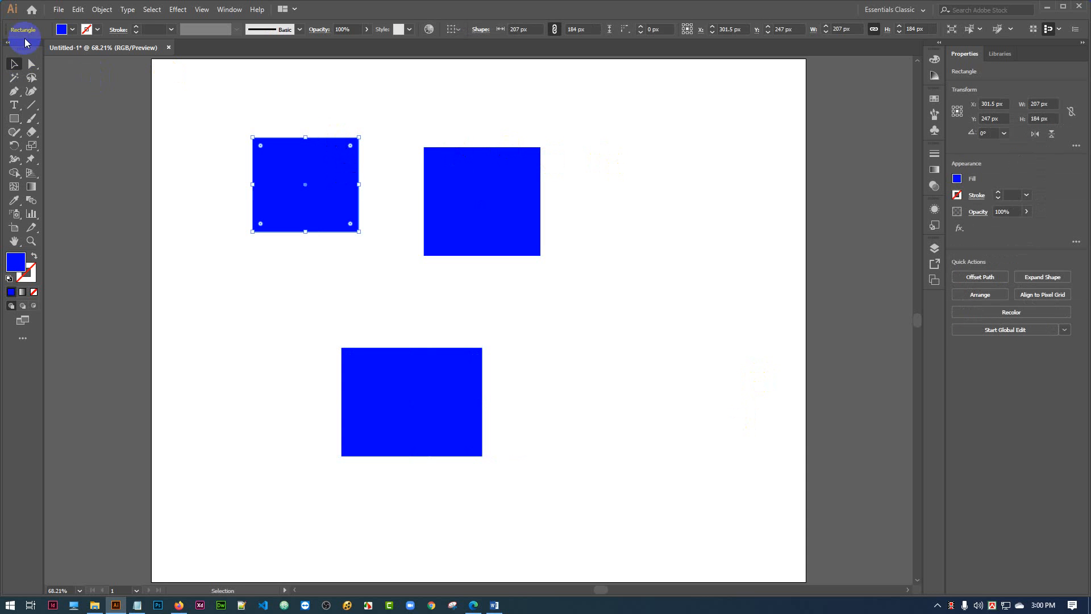
left_click(487, 251)
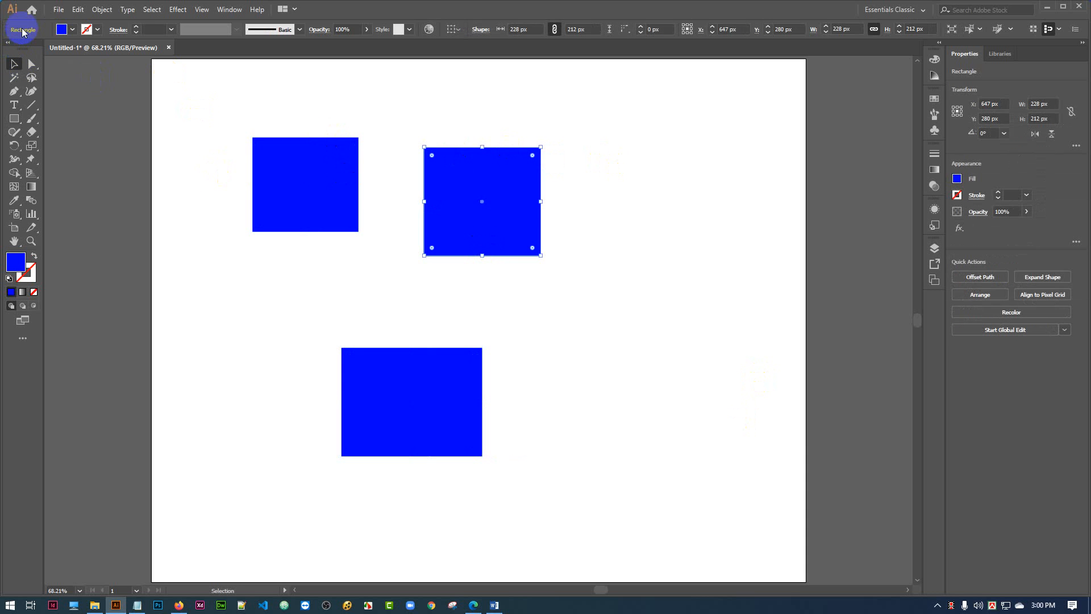
left_click(705, 251)
Shift the two upper rectangles closer together and group them
left_click_drag(317, 180, 337, 190)
left_click_drag(488, 201, 478, 194)
left_click_drag(217, 109, 642, 292)
key("ctrl+g")
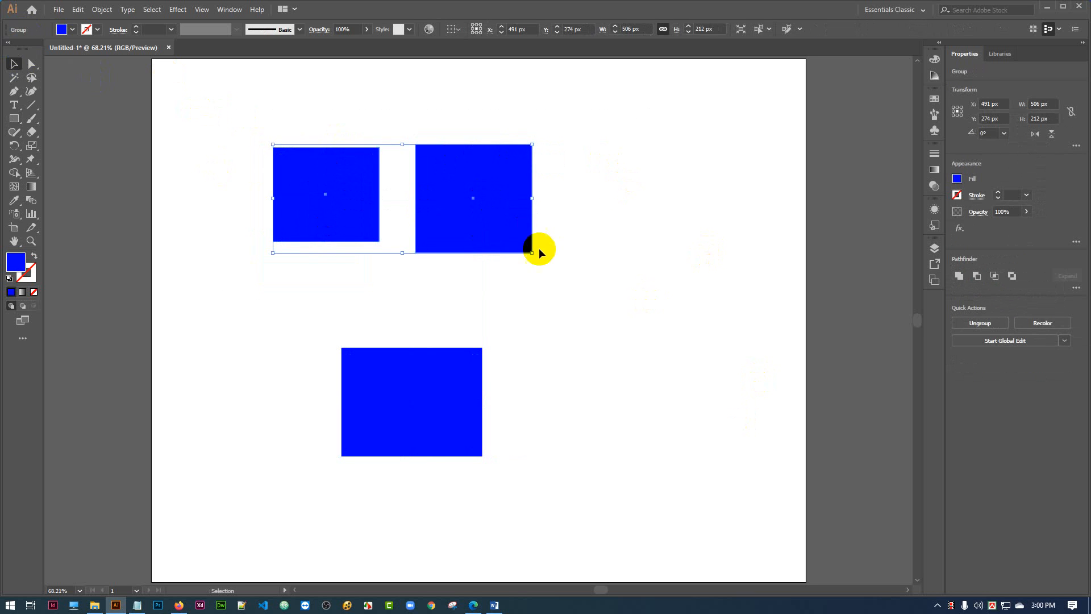
Move the group and the separate lower rectangle around independently, leaving the group at about X 507 px, Y 323 px
left_click_drag(486, 228, 414, 239)
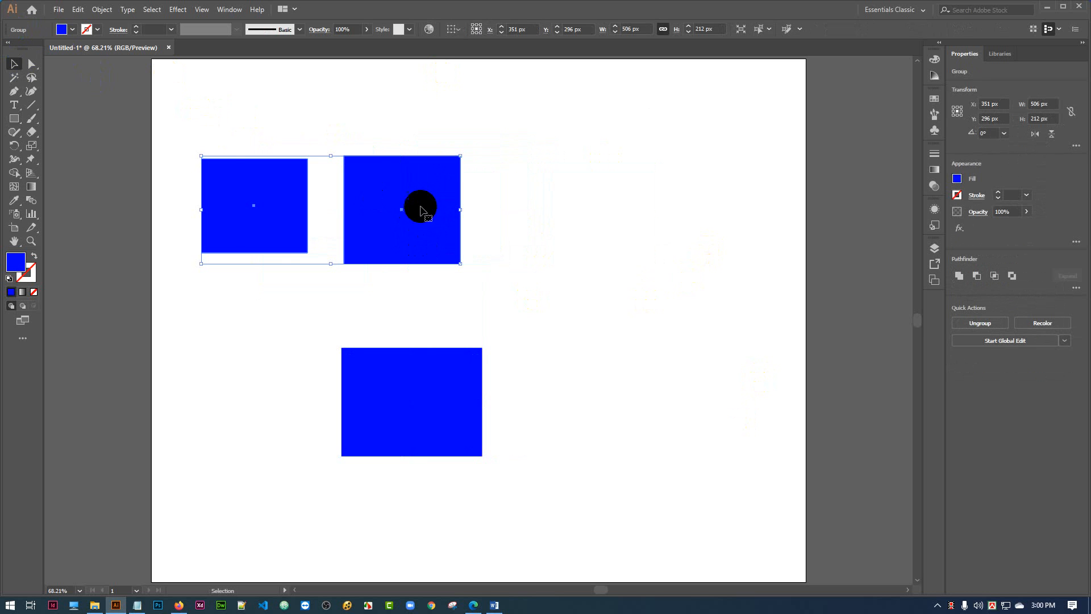
left_click_drag(409, 184, 476, 189)
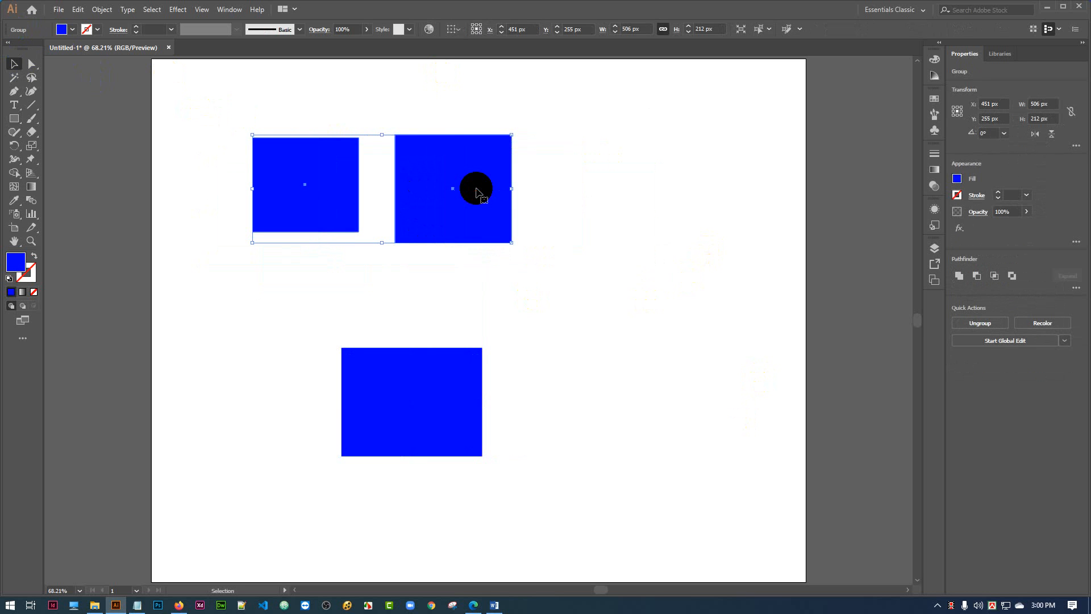
left_click_drag(445, 411, 456, 372)
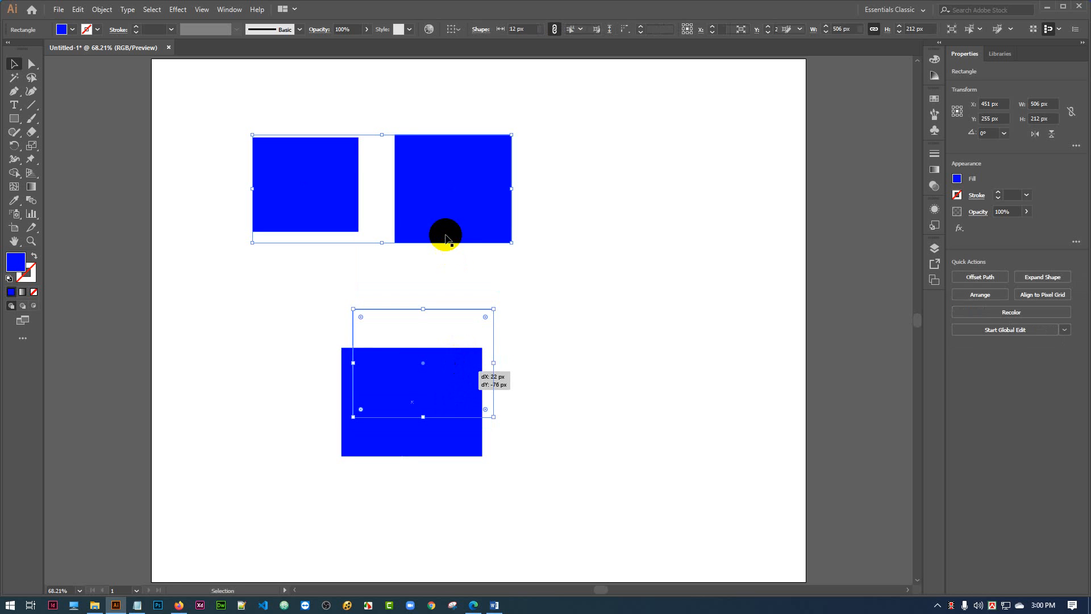
left_click_drag(446, 239, 477, 201)
left_click(638, 206)
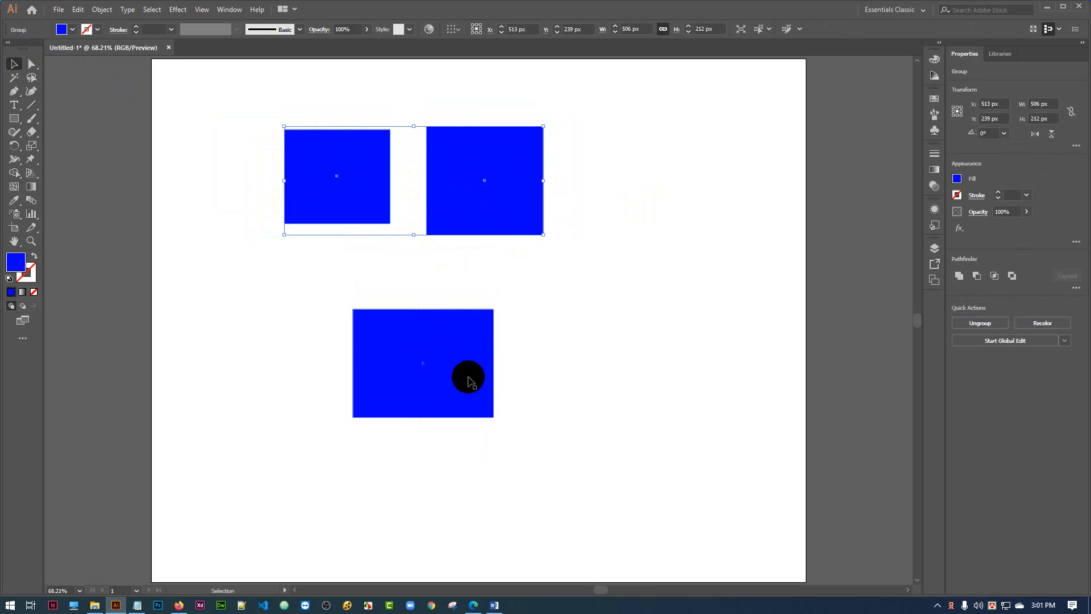
left_click_drag(463, 358, 440, 393)
left_click_drag(468, 207, 464, 250)
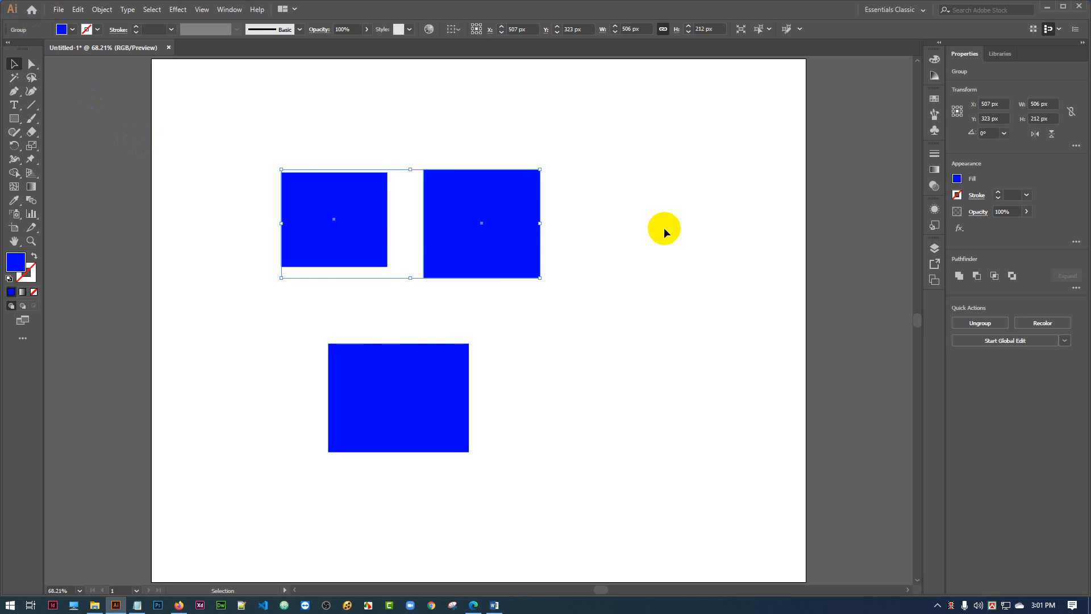
Reposition the group of two rectangles at about X 464 px, Y 335 px
left_click(664, 227)
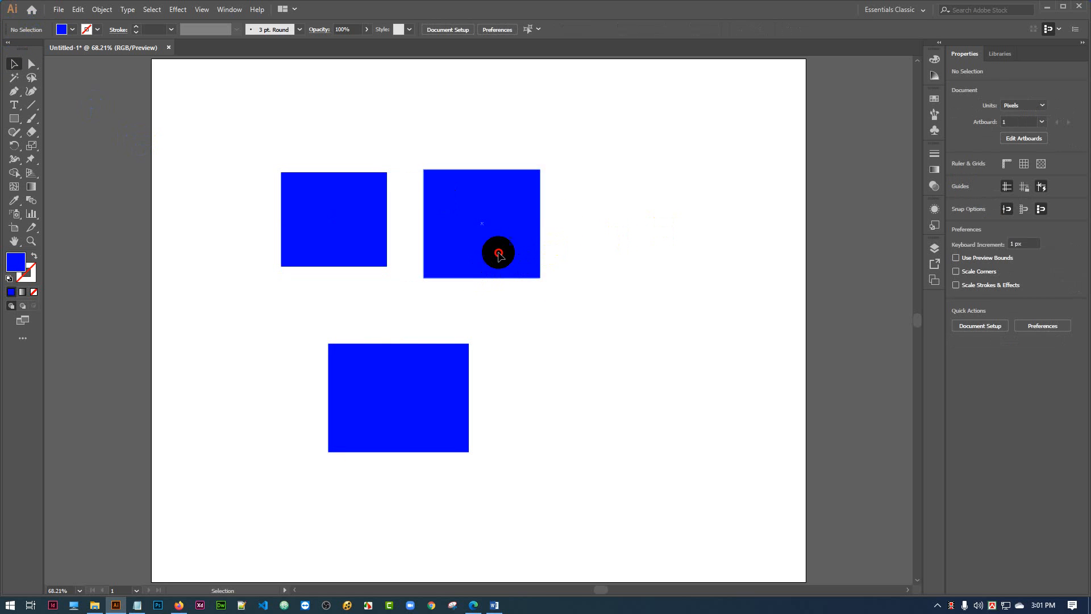
left_click_drag(474, 251, 499, 263)
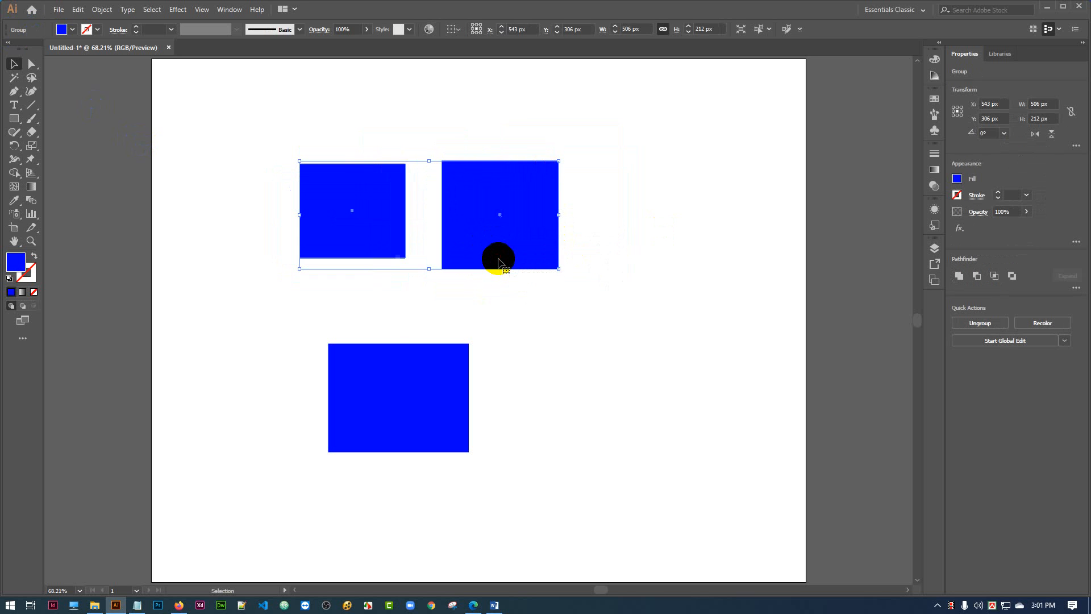
key("ctrl+z")
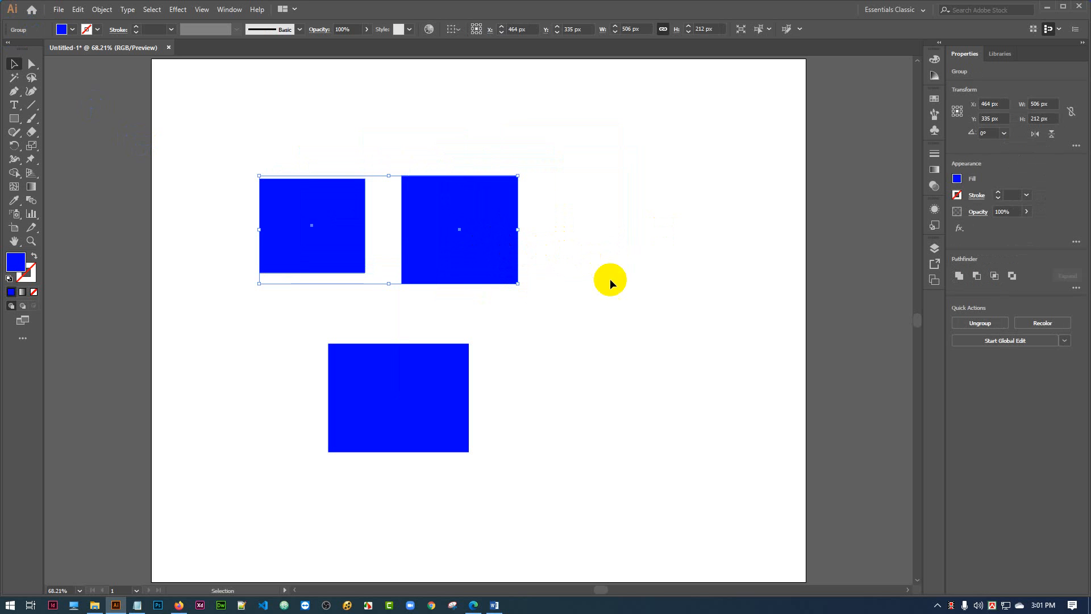
Convert the group of two upper rectangles into a compound path and dismiss the advertising notification
left_click(486, 202)
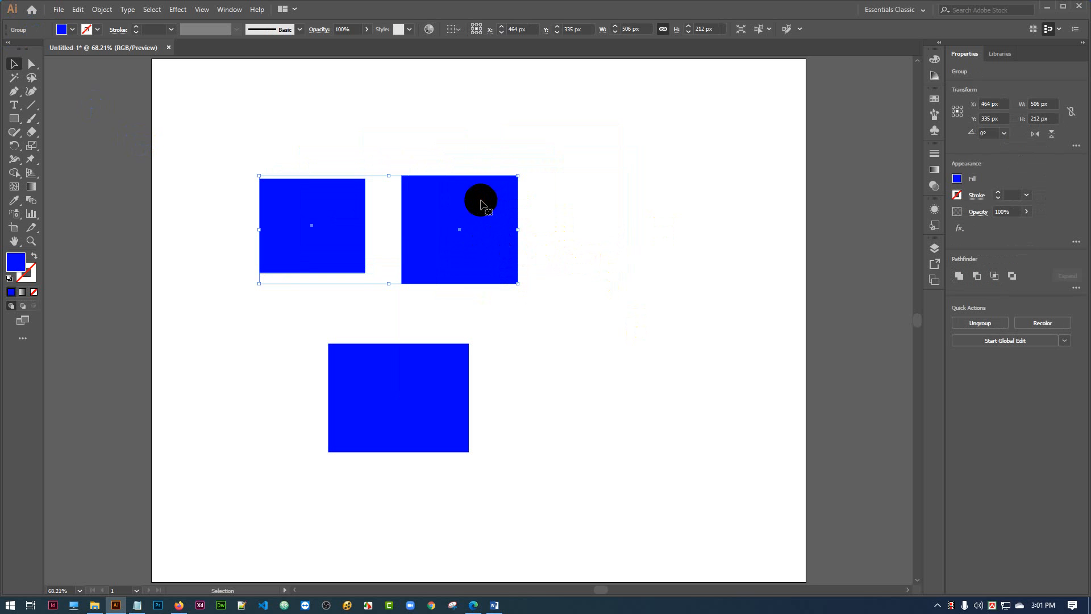
left_click(102, 10)
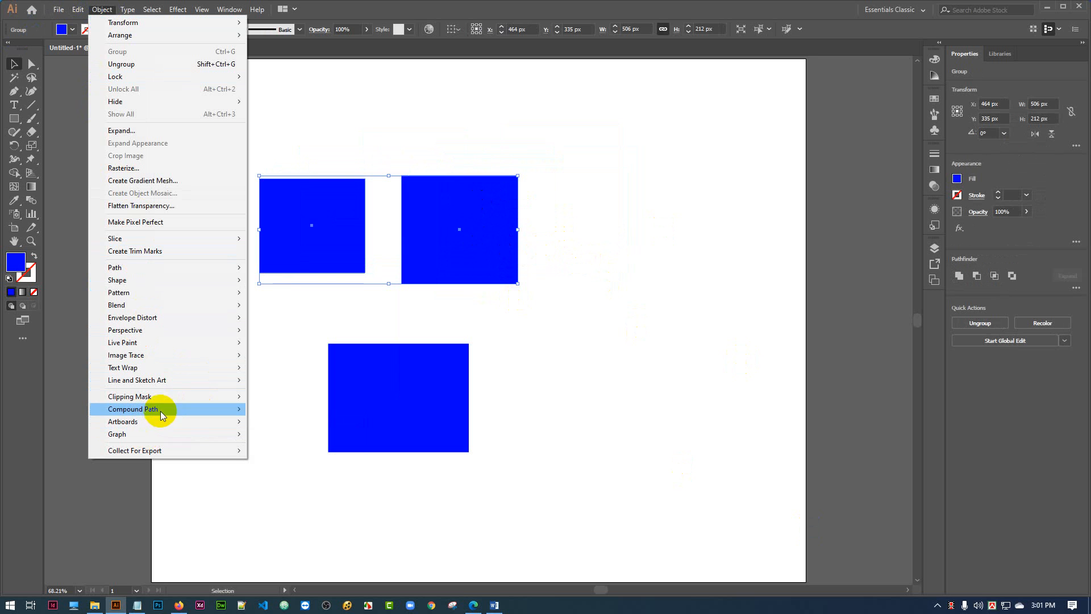
mouse_move(157, 414)
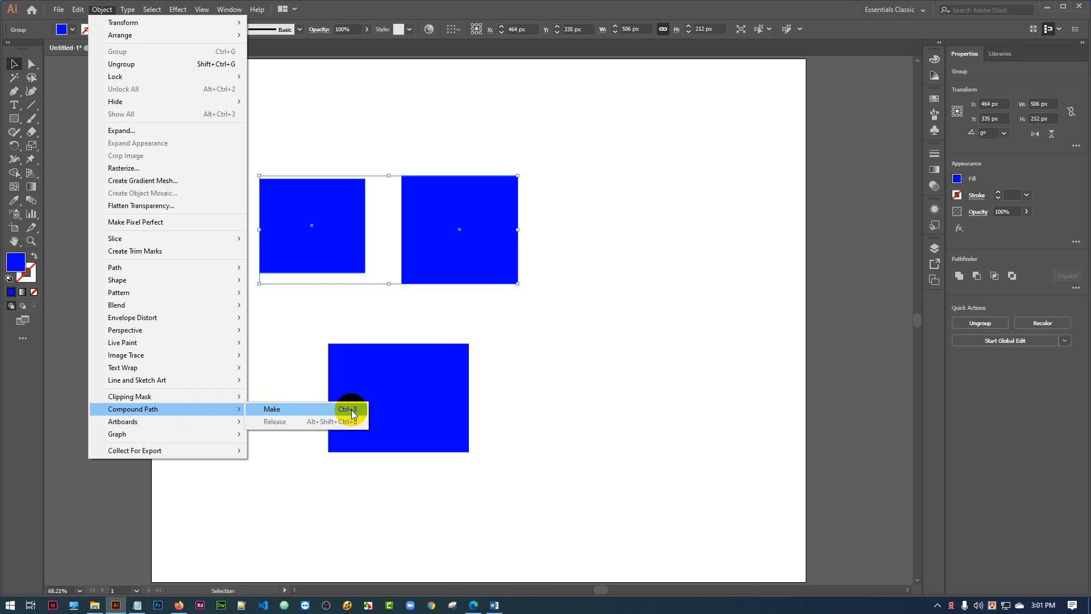
left_click(289, 409)
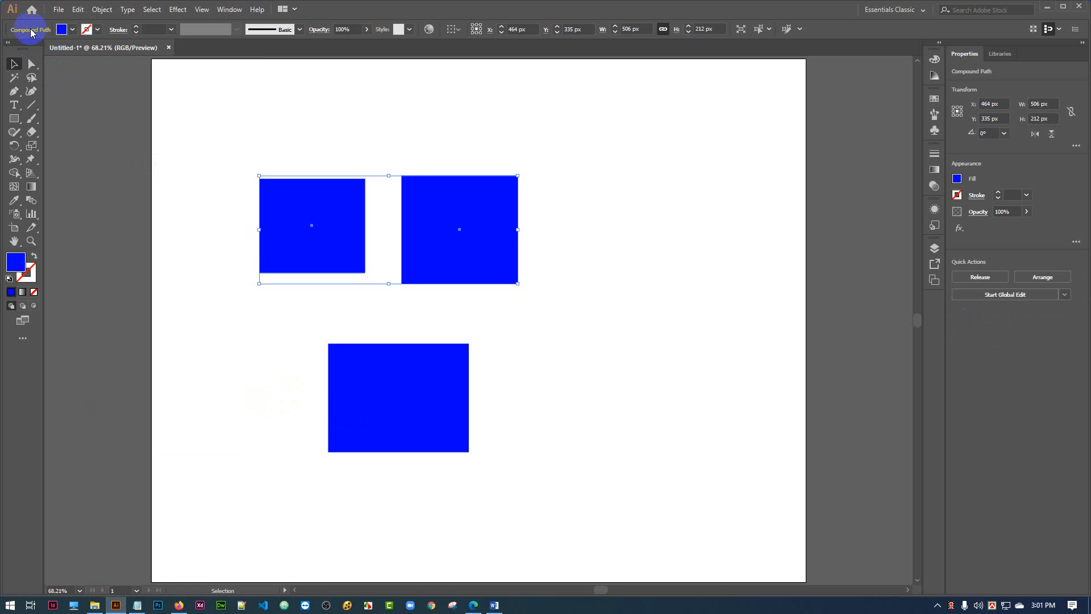
left_click(646, 173)
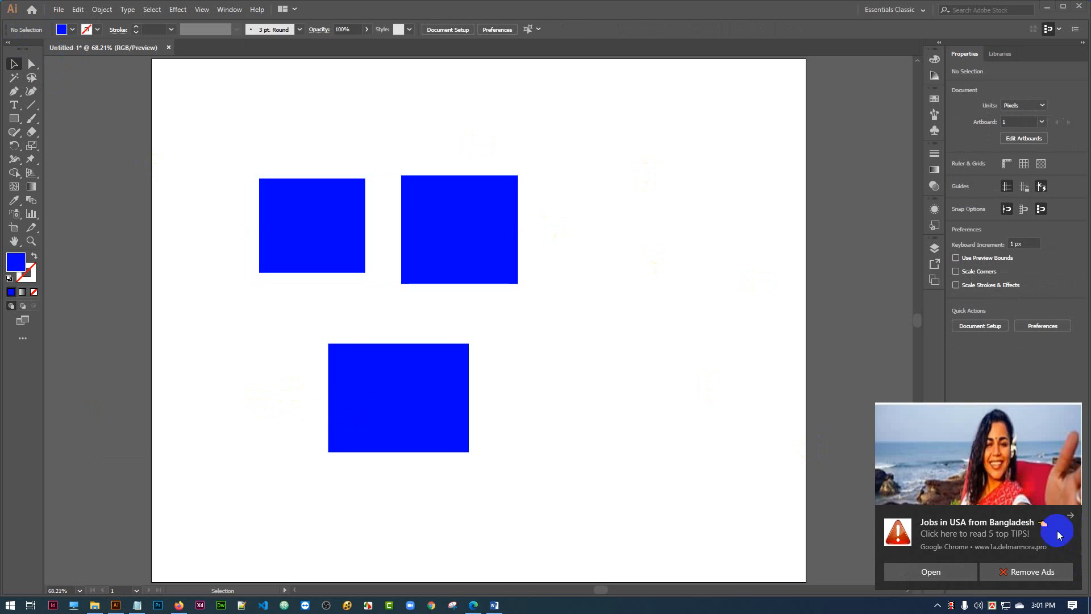
left_click(1072, 517)
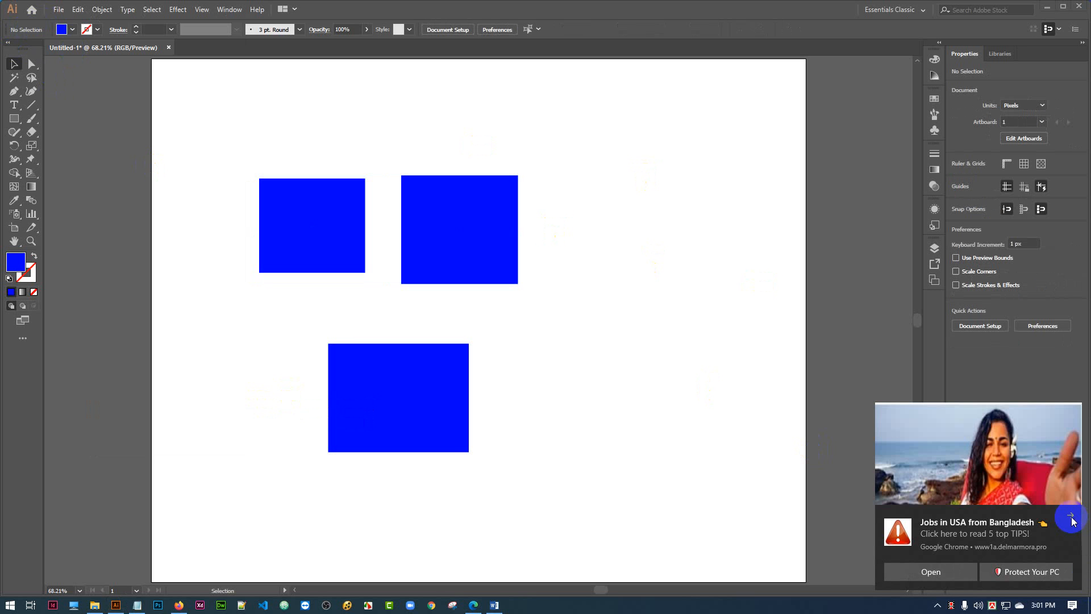
left_click(1071, 517)
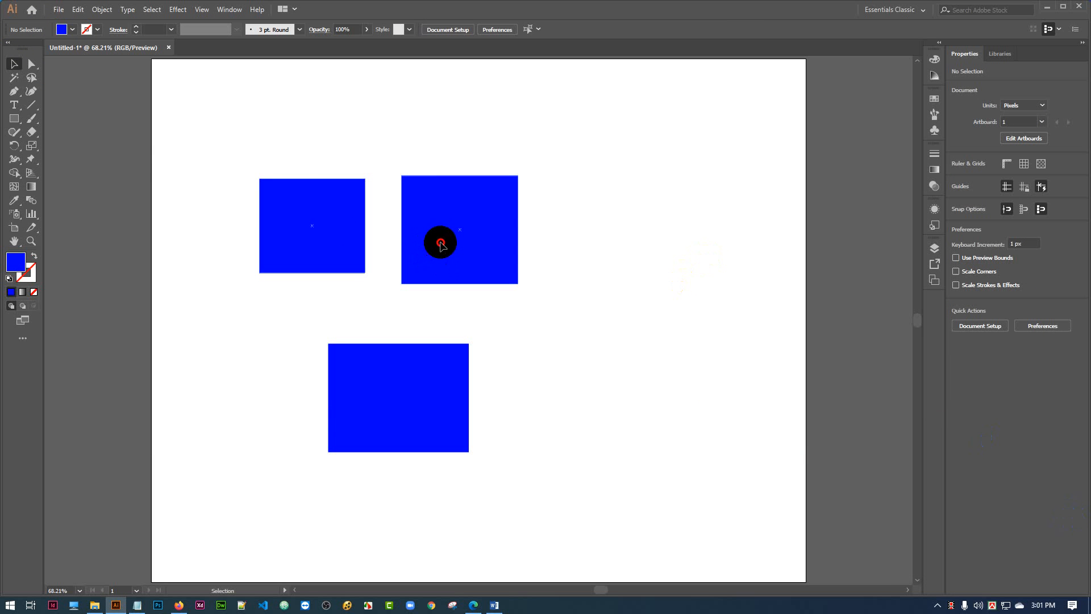
Move the compound path of two rectangles around the artboard, leaving it at about X 301 px, Y 369 px
left_click_drag(438, 241, 478, 232)
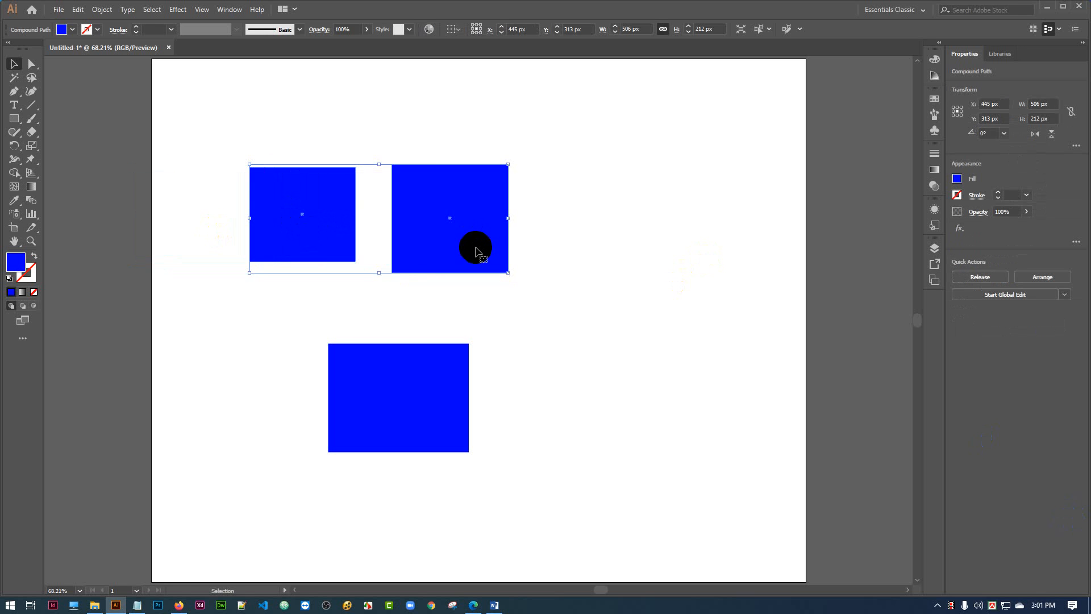
left_click_drag(402, 259, 347, 267)
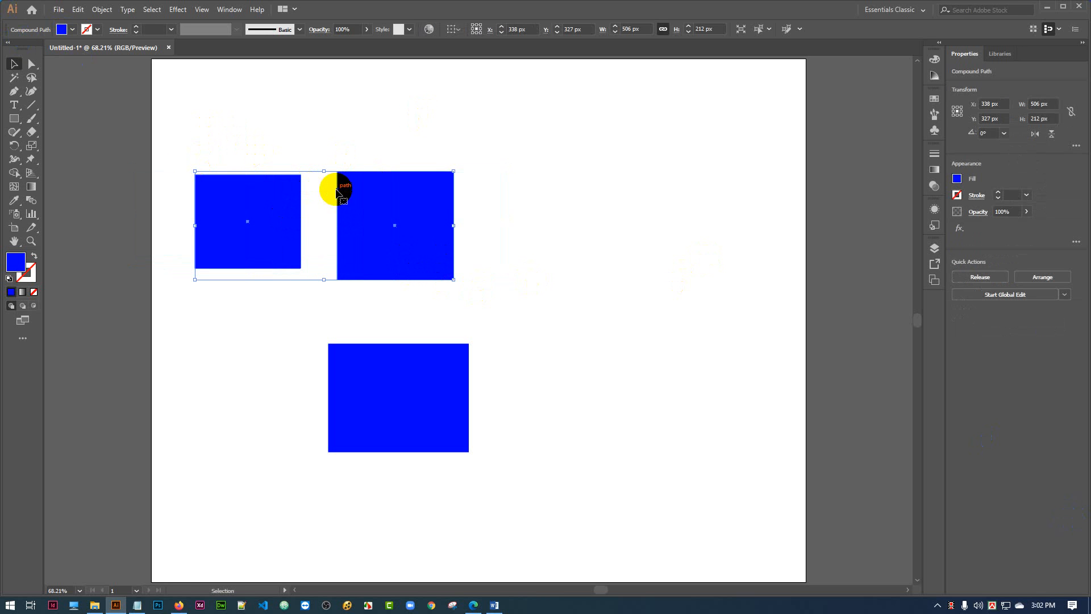
mouse_move(348, 173)
left_mouse_down()
mouse_move(347, 208)
mouse_move(345, 194)
left_mouse_up()
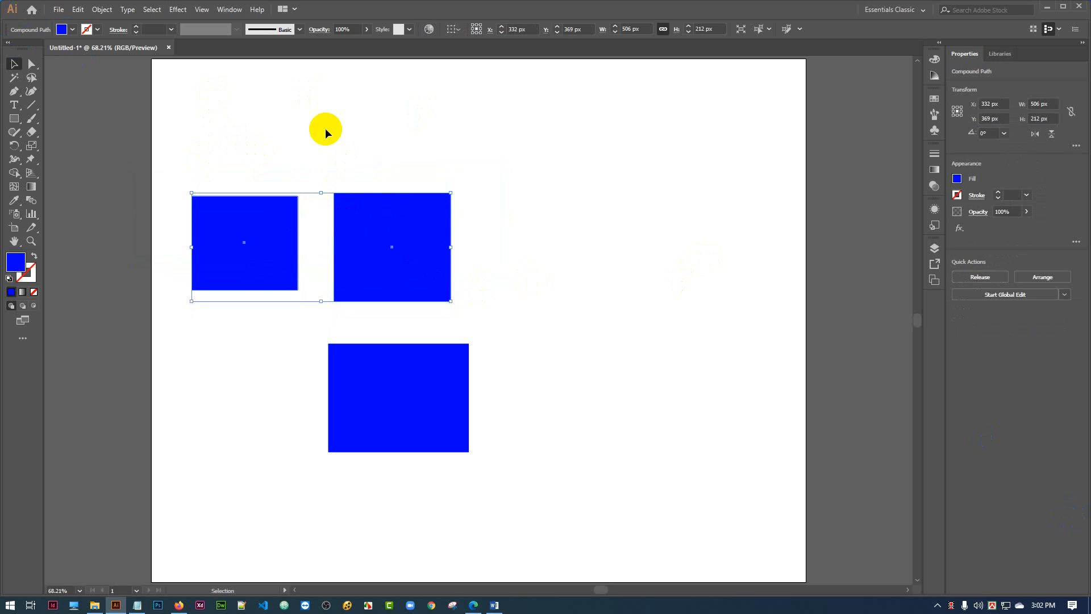
mouse_move(353, 243)
left_mouse_down()
mouse_move(330, 166)
mouse_move(341, 225)
left_mouse_up()
left_click_drag(412, 273, 453, 234)
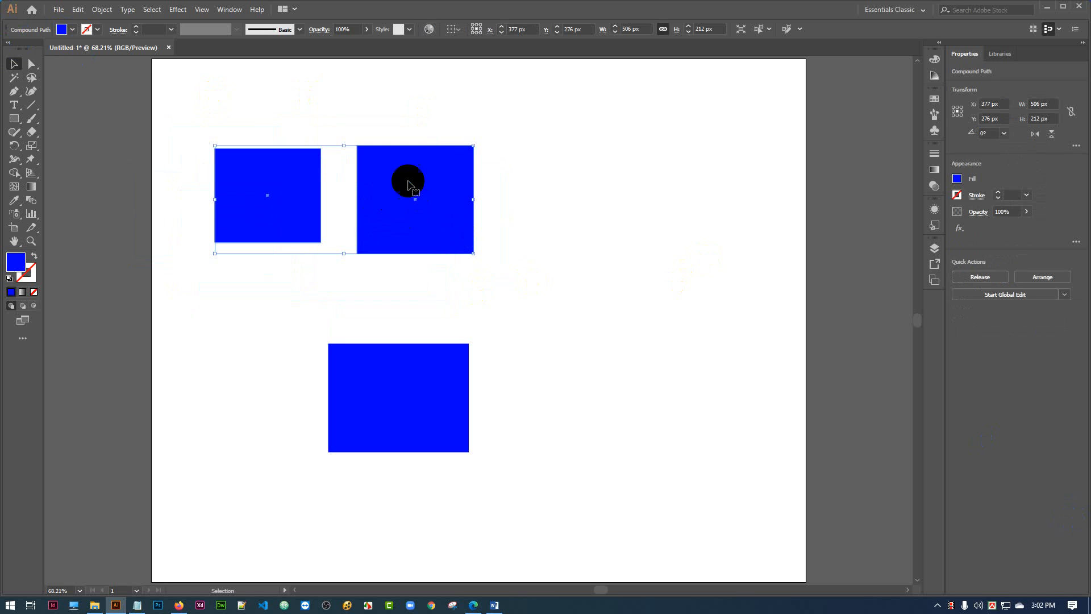
left_click_drag(429, 197, 391, 243)
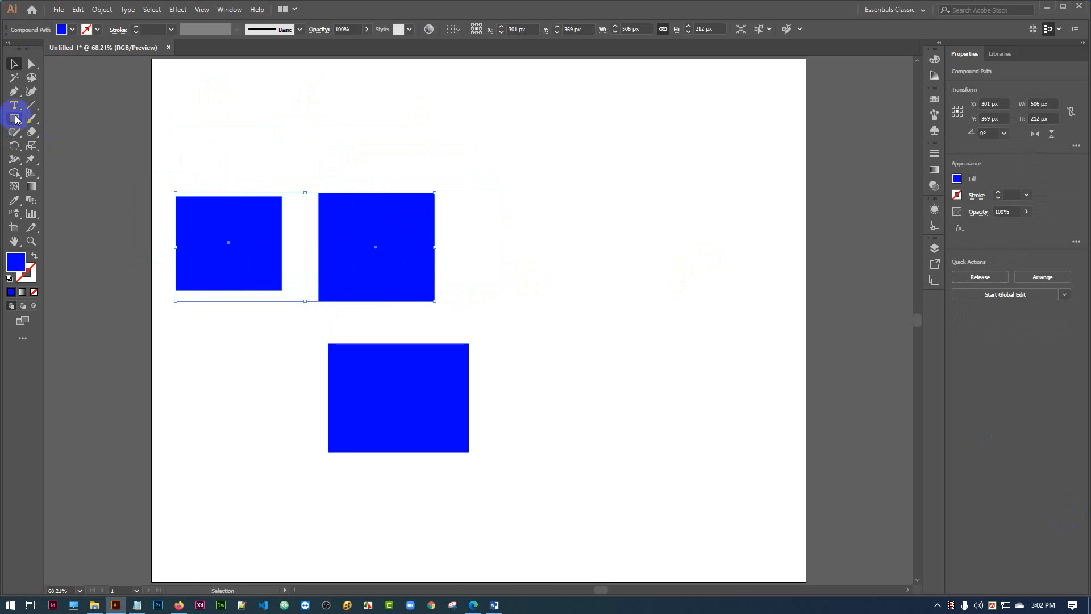
Add the point text "Bangladesh" in the empty area to the right of the upper rectangles
left_click(14, 117)
left_click(14, 104)
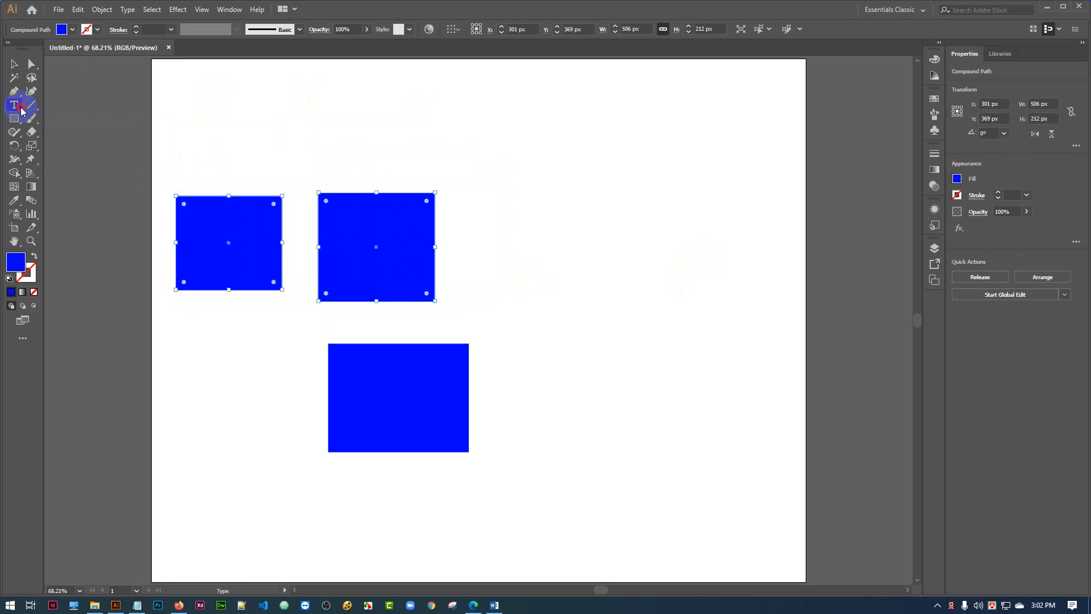
left_click(563, 195)
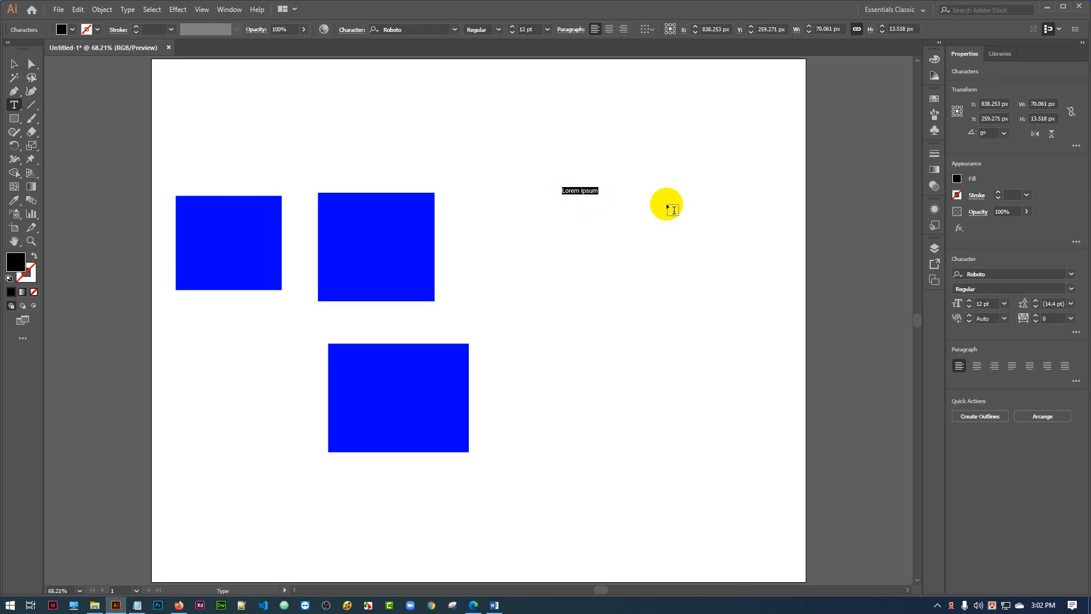
type("ba")
key("BackSpace")
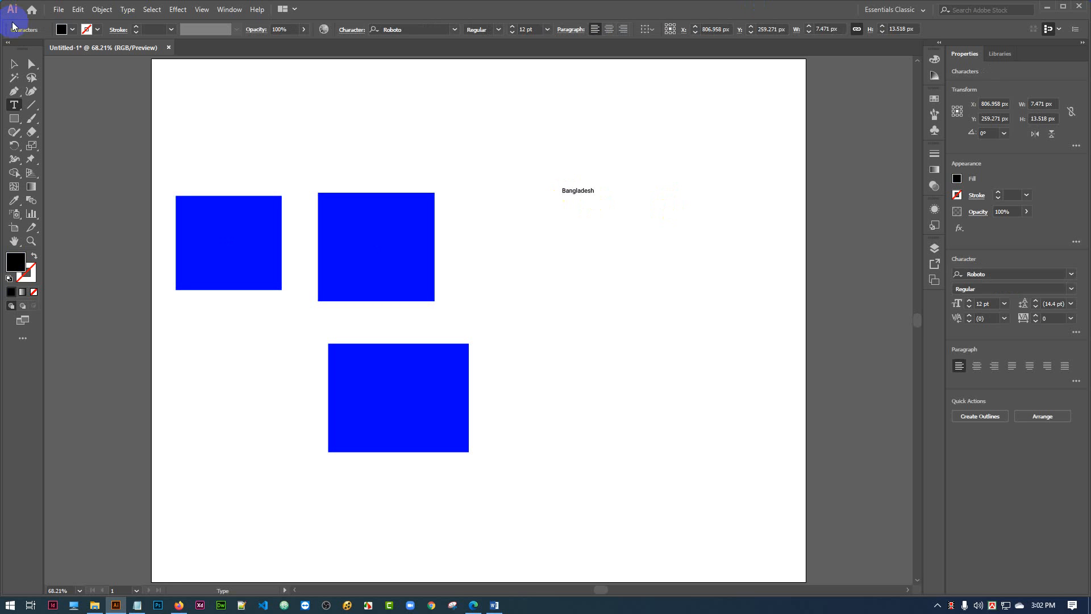
Enlarge the Bangladesh text to about 144 pt and separate it from the rectangle pair, placing the text at about X 722 px, Y 205 px
left_click(14, 64)
left_click_drag(594, 195, 767, 318)
left_click_drag(407, 280, 284, 360)
left_click(560, 212)
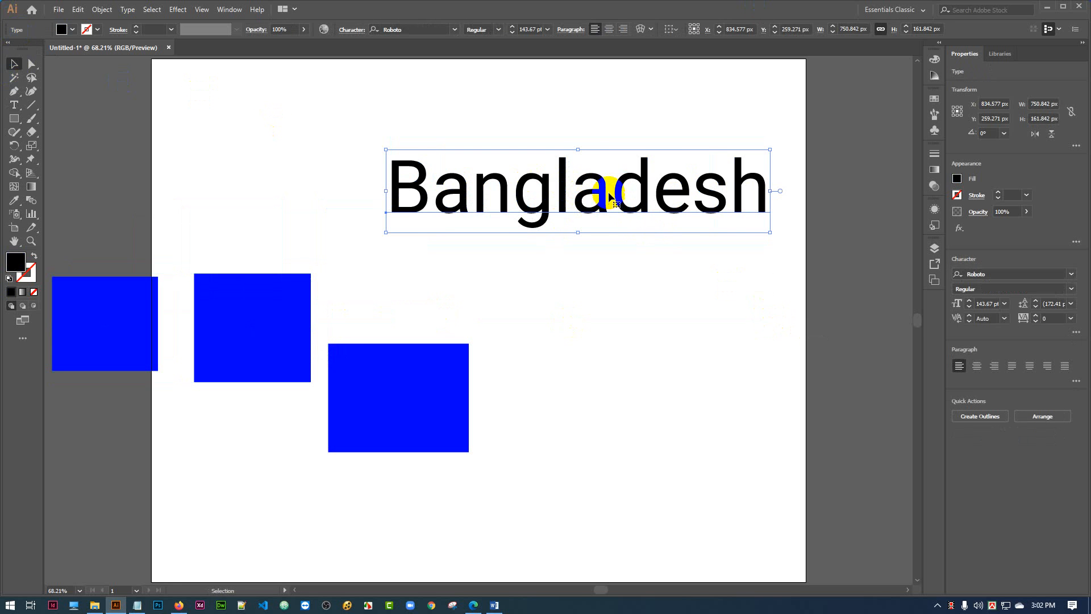
left_click_drag(603, 186, 540, 154)
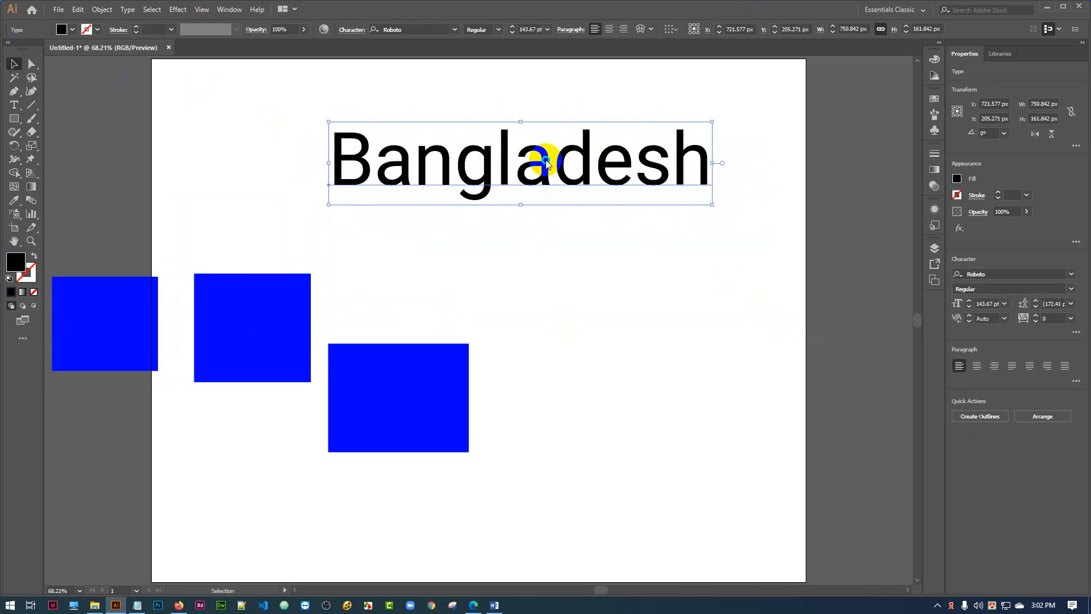
Convert the Bangladesh text to outlines and move the resulting group to about X 779 px, Y 250 px
right_click(545, 161)
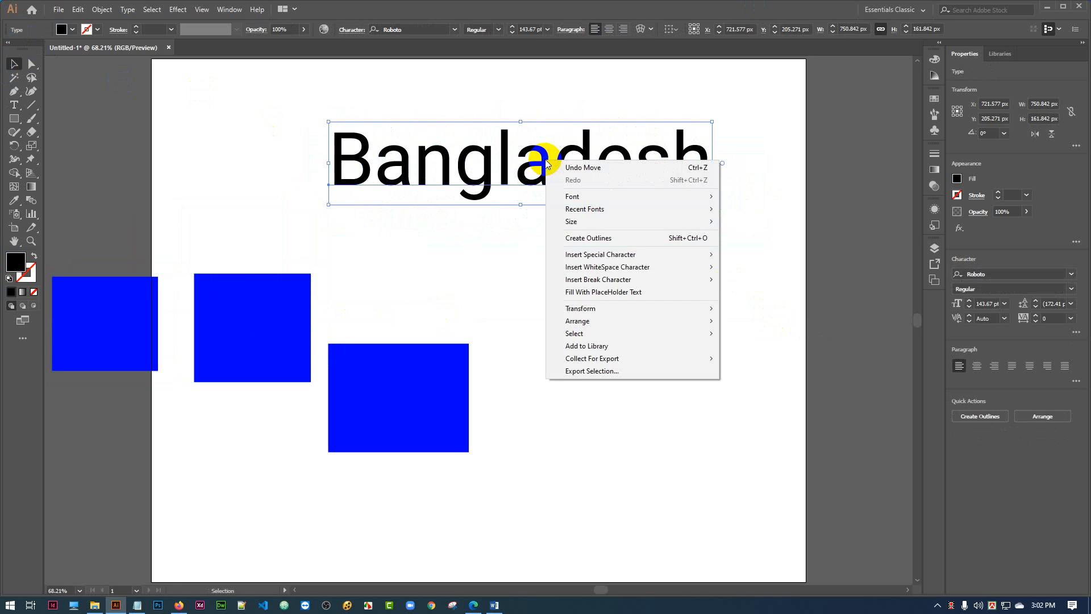
left_click(597, 238)
left_click_drag(571, 181, 596, 243)
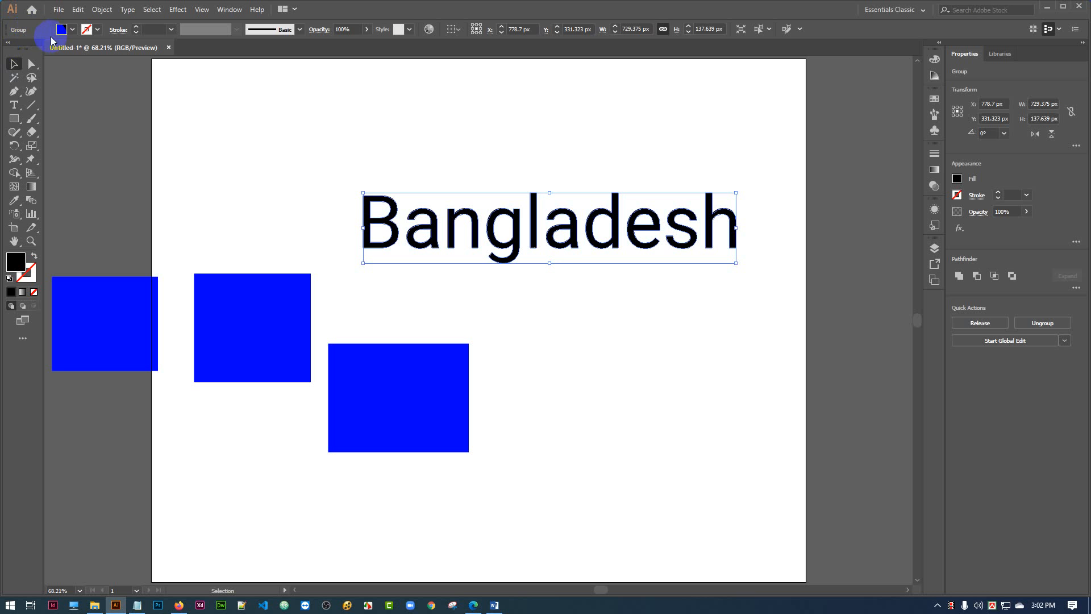
left_click_drag(510, 245, 510, 198)
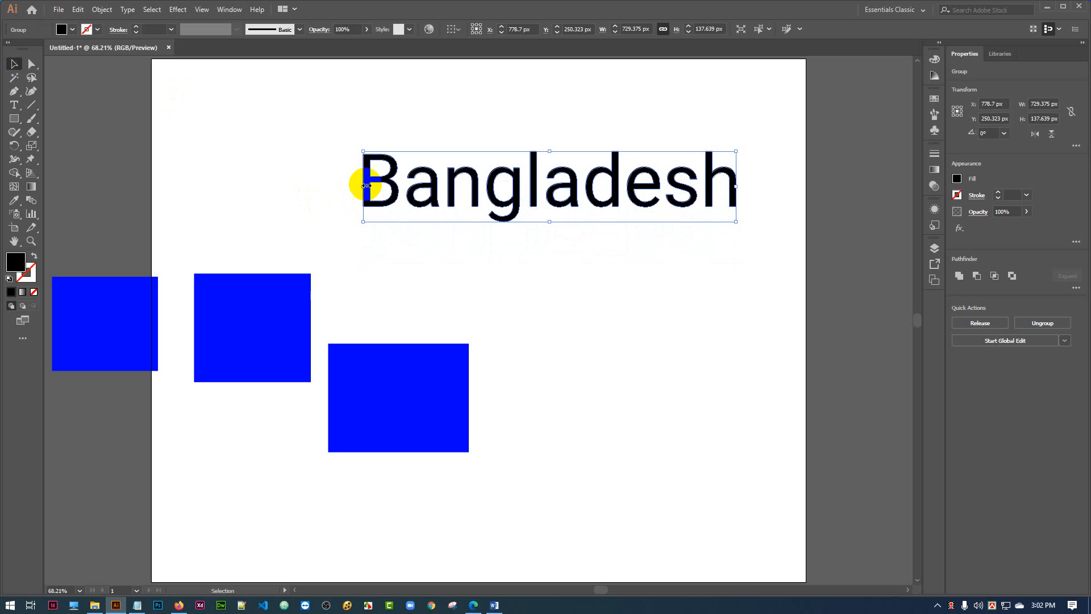
Ungroup the outlined Bangladesh letters and deselect them
right_click(520, 171)
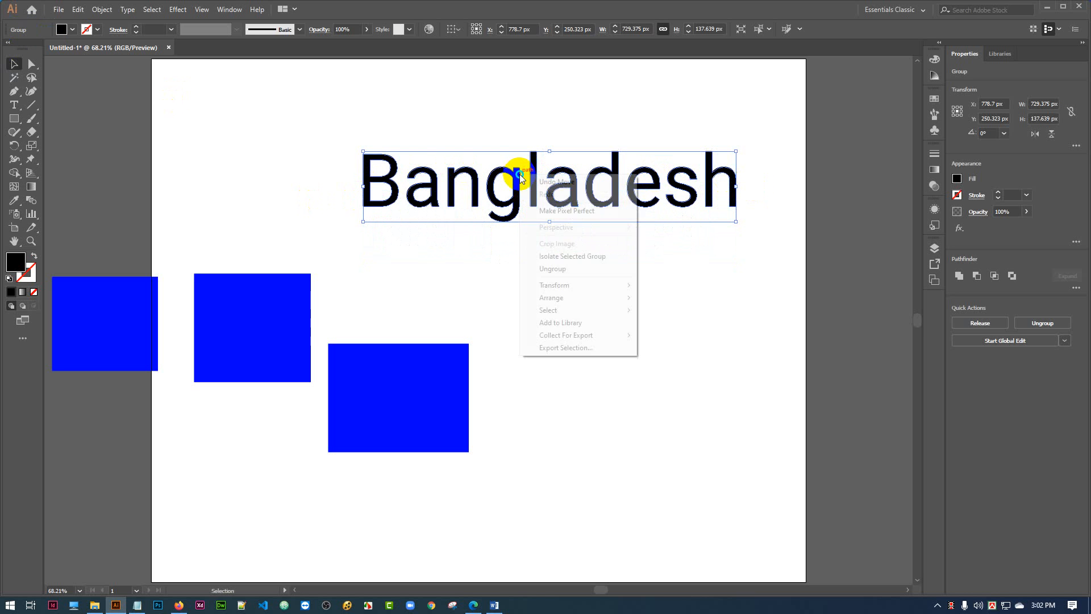
left_click(561, 269)
left_click(612, 305)
Move the letters B, a, n, g and l individually out of the word, and undo those moves
left_click_drag(382, 178, 345, 180)
left_click_drag(418, 173, 378, 154)
left_click_drag(474, 171, 452, 129)
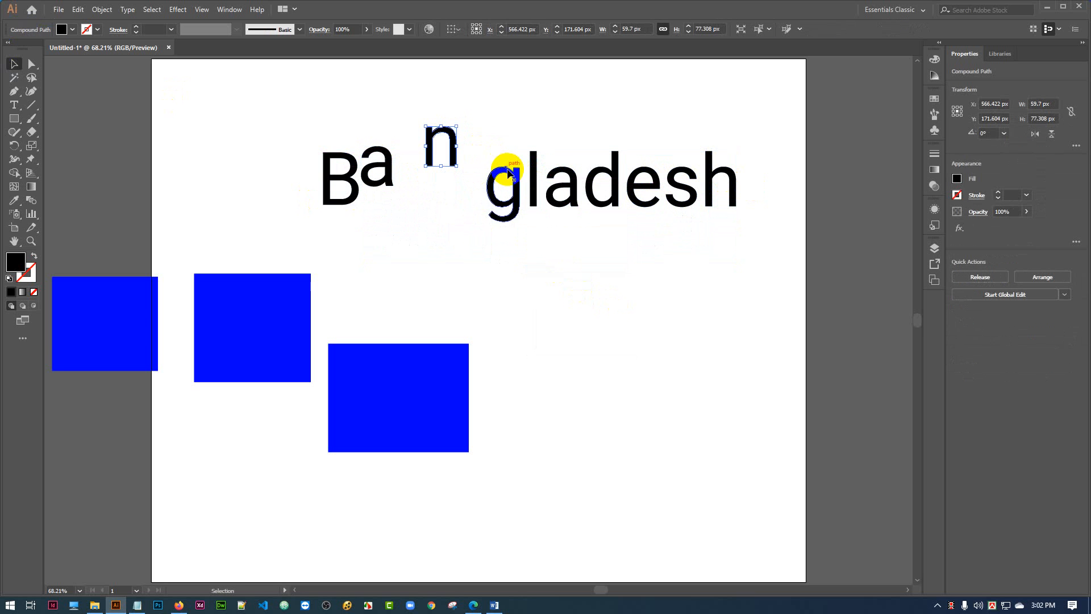
left_click_drag(509, 172, 533, 122)
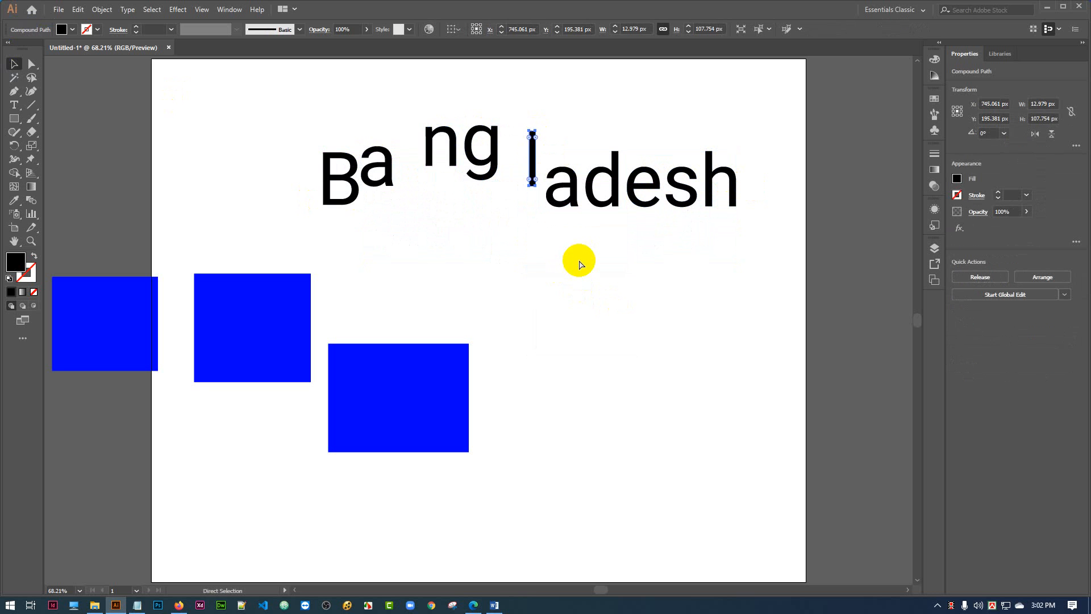
key("ctrl+z")
key("ctrl+z")
key("ctrl+z")
key("ctrl+z")
key("ctrl+z")
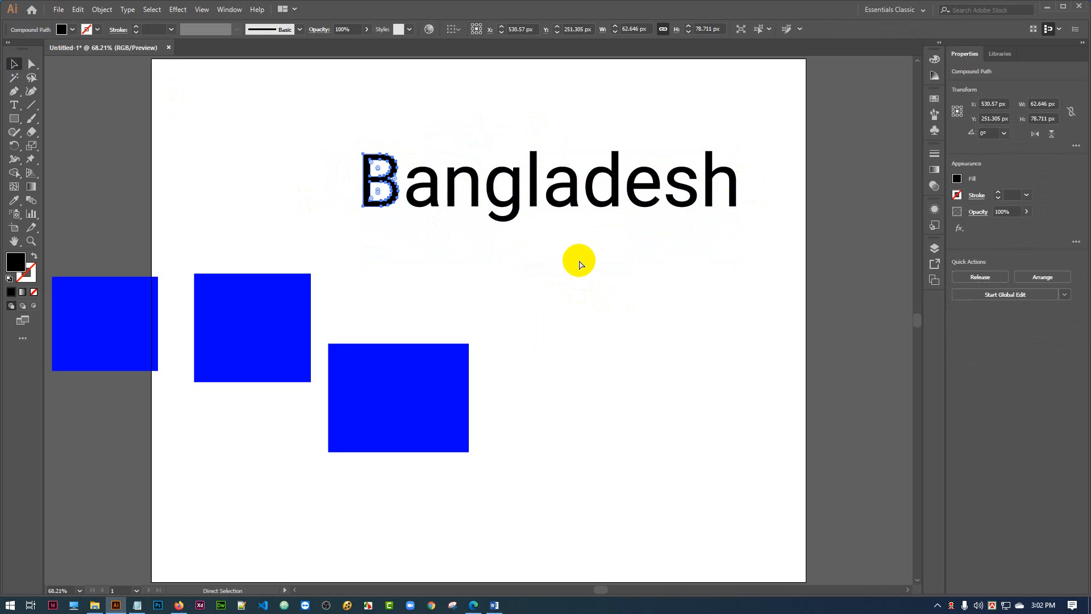
Select all the ungrouped Bangladesh letters together and check their object type
left_click(584, 287)
left_click_drag(312, 135, 781, 266)
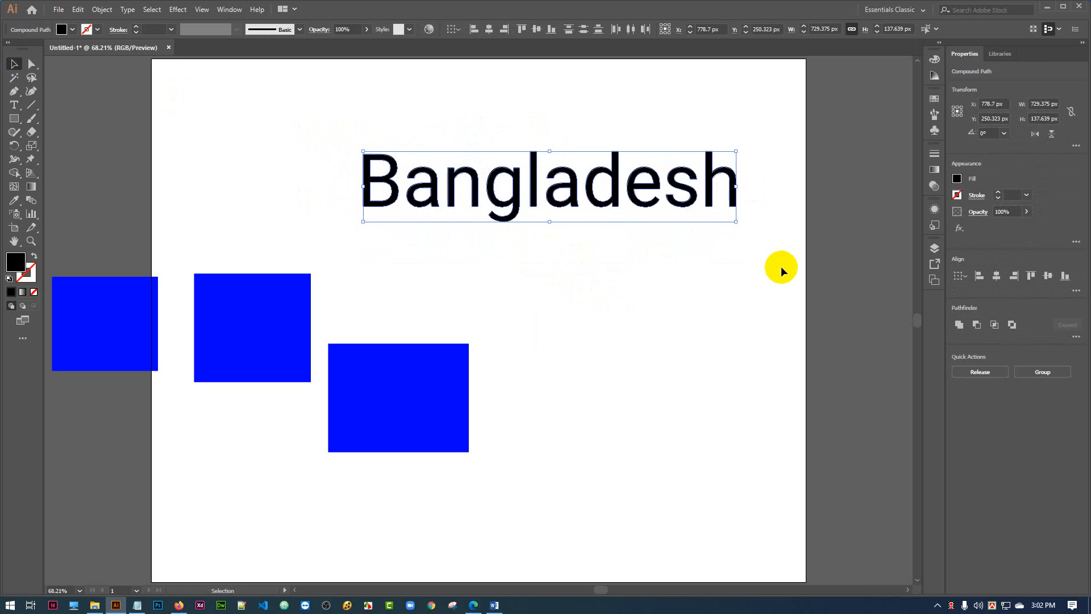
left_click(736, 291)
left_click_drag(323, 128, 840, 244)
left_click(696, 293)
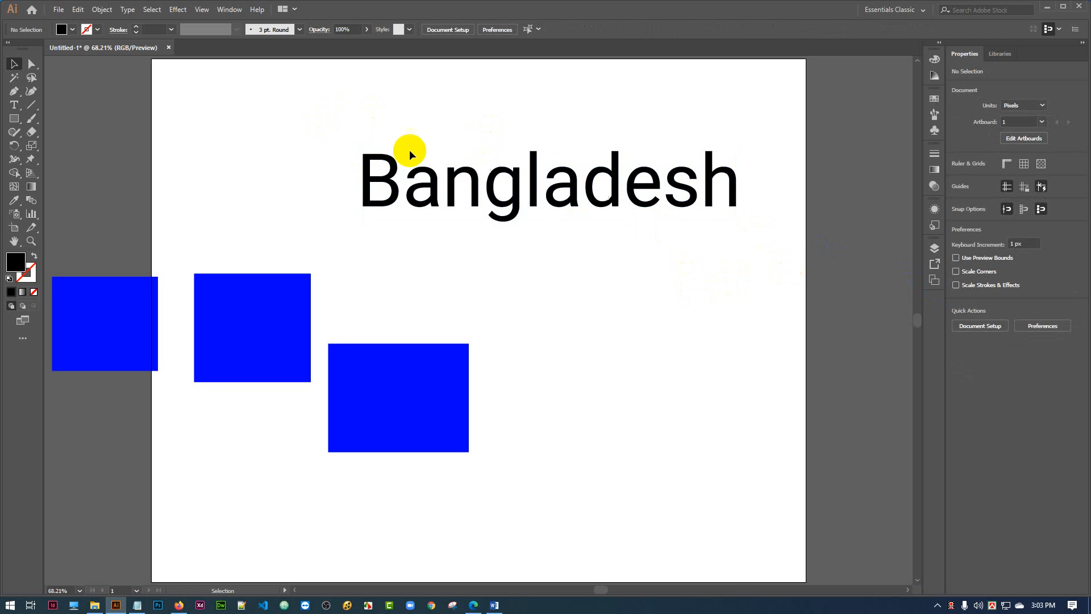
left_click_drag(312, 132, 778, 227)
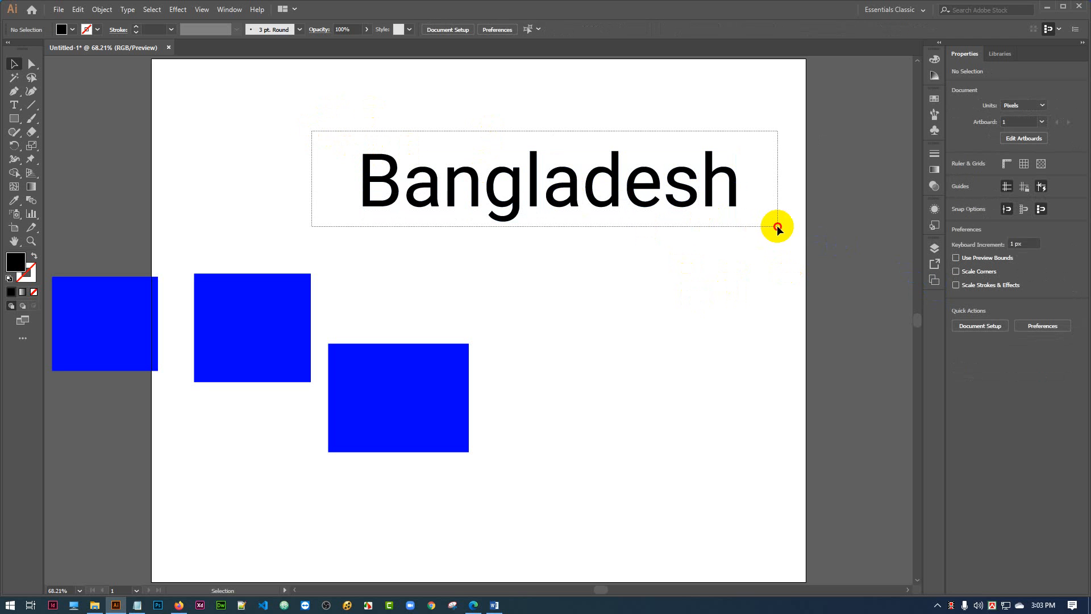
left_click(778, 227)
left_click(428, 141)
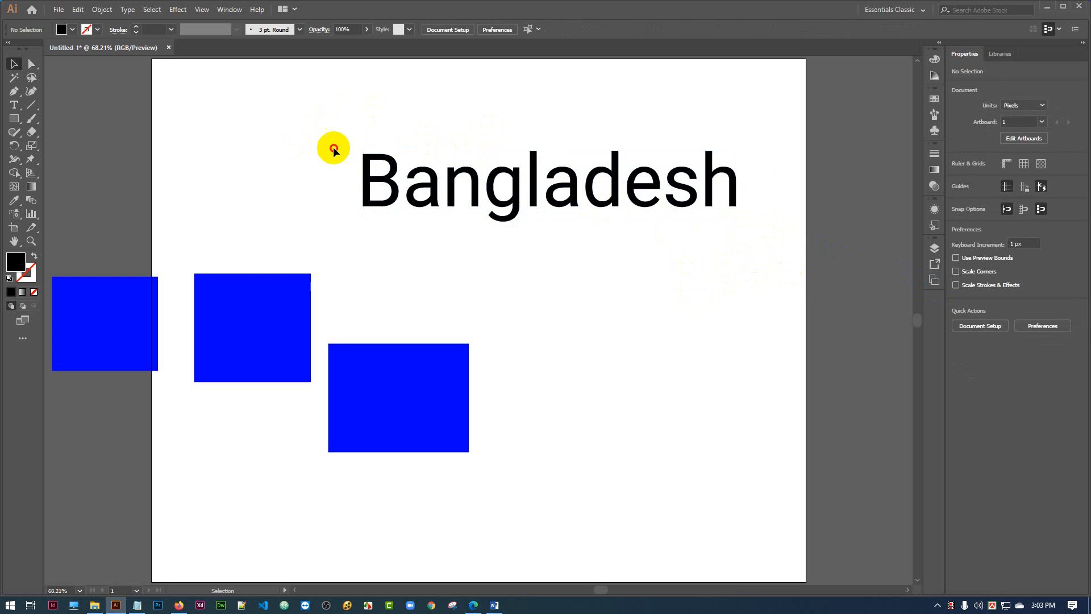
left_click_drag(300, 143, 820, 287)
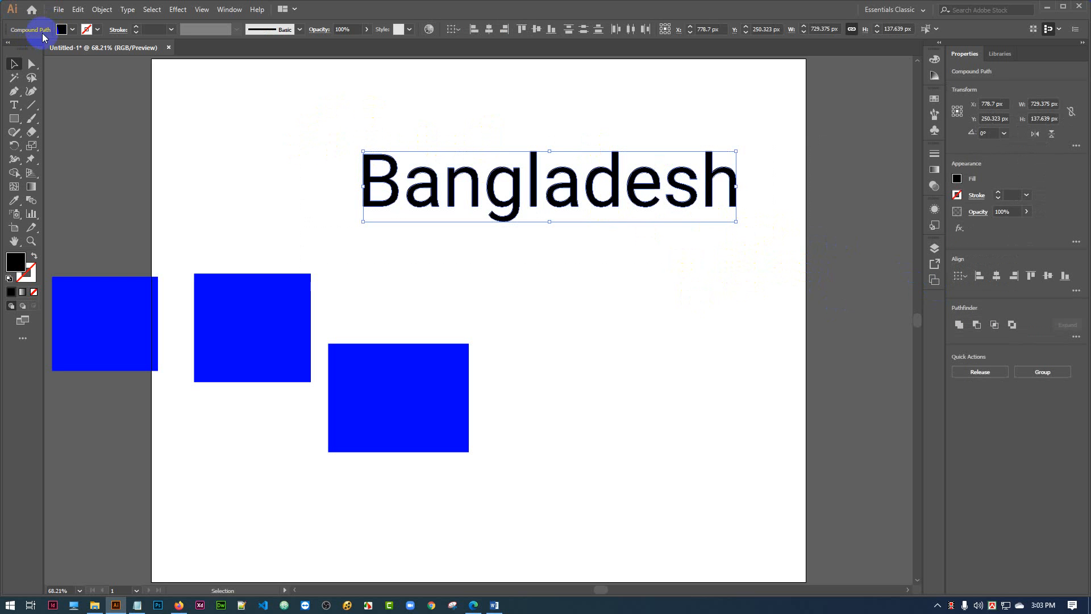
left_click(419, 200)
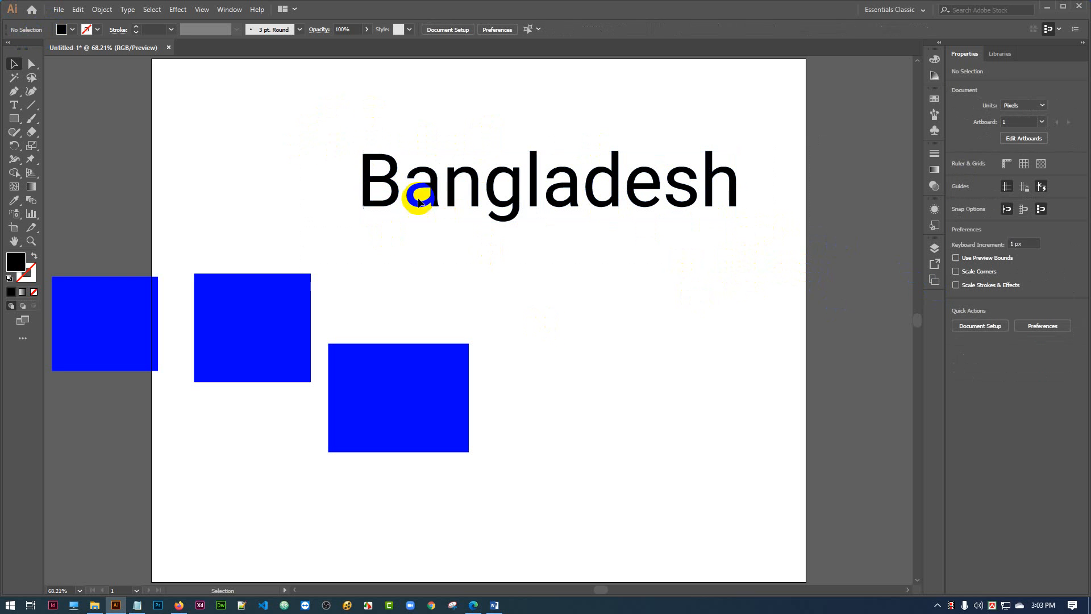
Select single letters of the word, move the letter l upward on its own, and undo the move
left_click(426, 176)
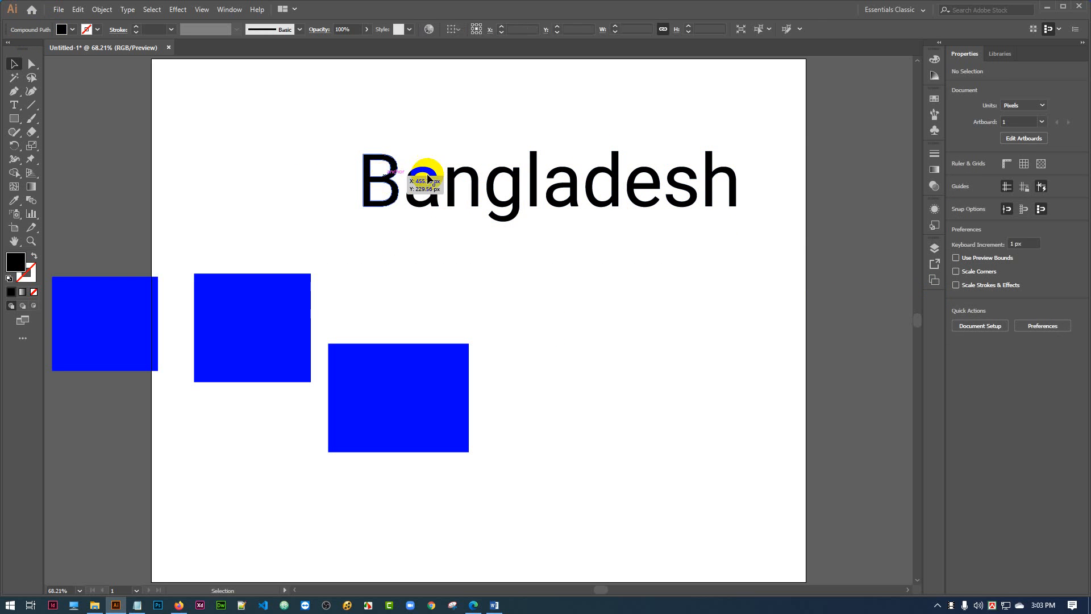
left_click(478, 178)
left_click(515, 185)
left_click_drag(535, 161, 536, 117)
key("ctrl+z")
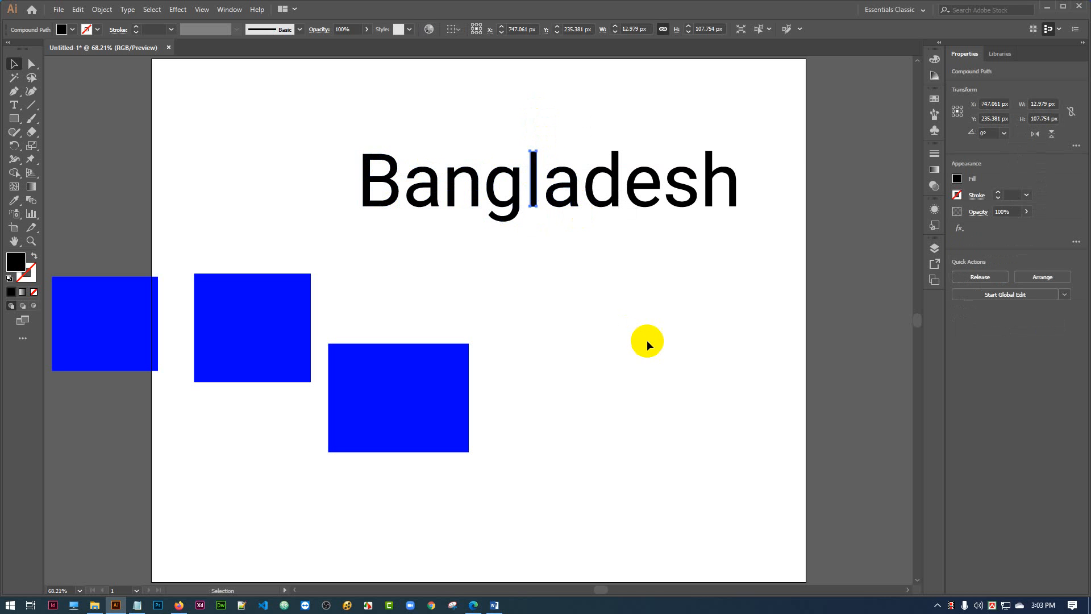
Combine all the Bangladesh letters into a single compound path and deselect it
left_click(646, 340)
left_click_drag(310, 122, 819, 242)
left_click(97, 10)
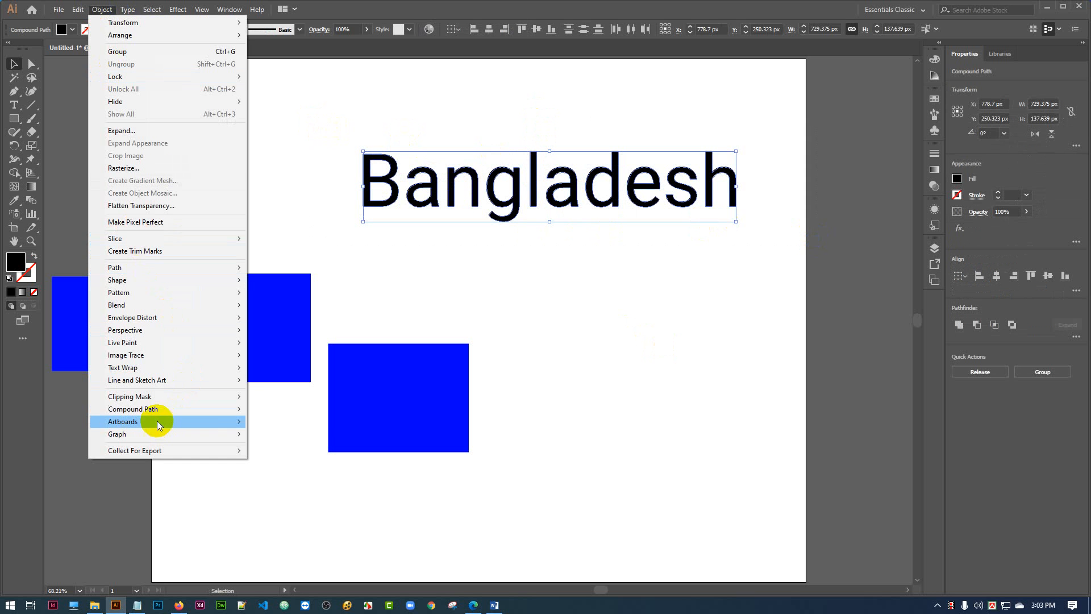
mouse_move(175, 409)
left_click(278, 408)
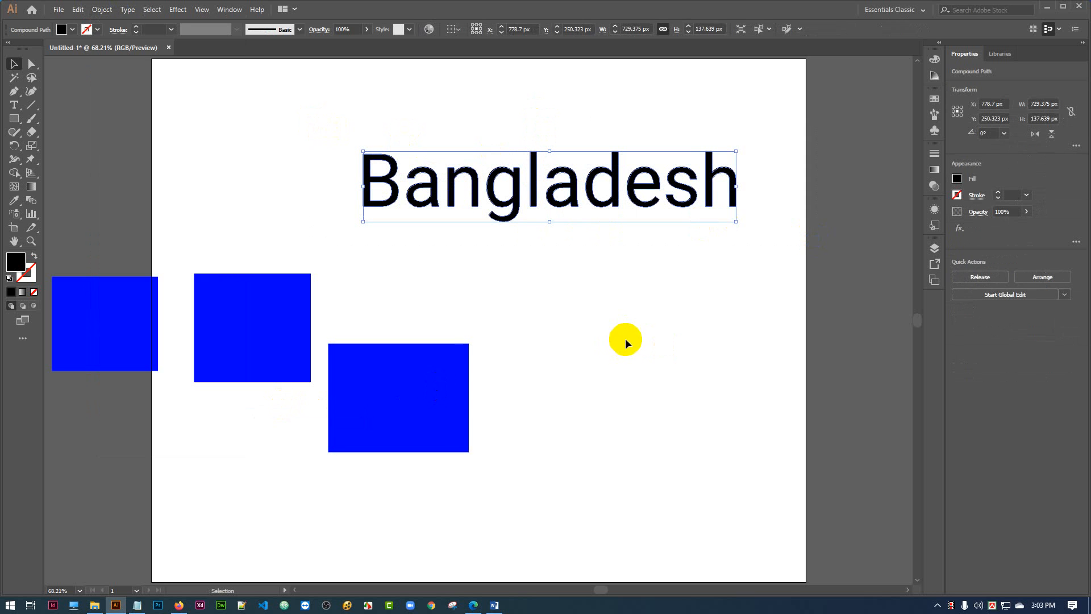
left_click(625, 338)
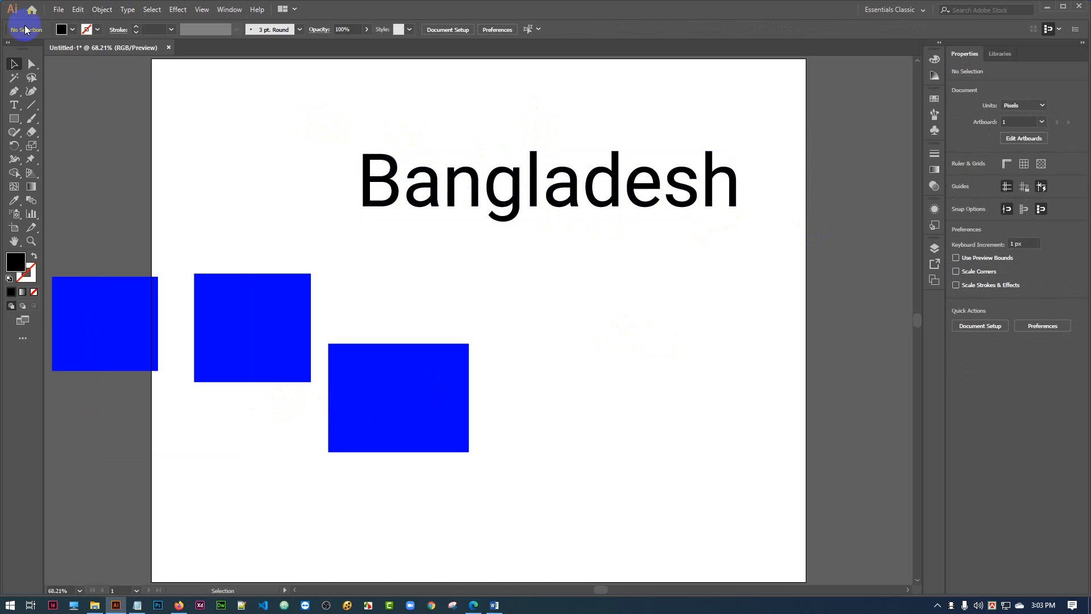
Move the whole Bangladesh compound path up to about X 778 px, Y 171 px, and dismiss the advertising notification
left_click(531, 176)
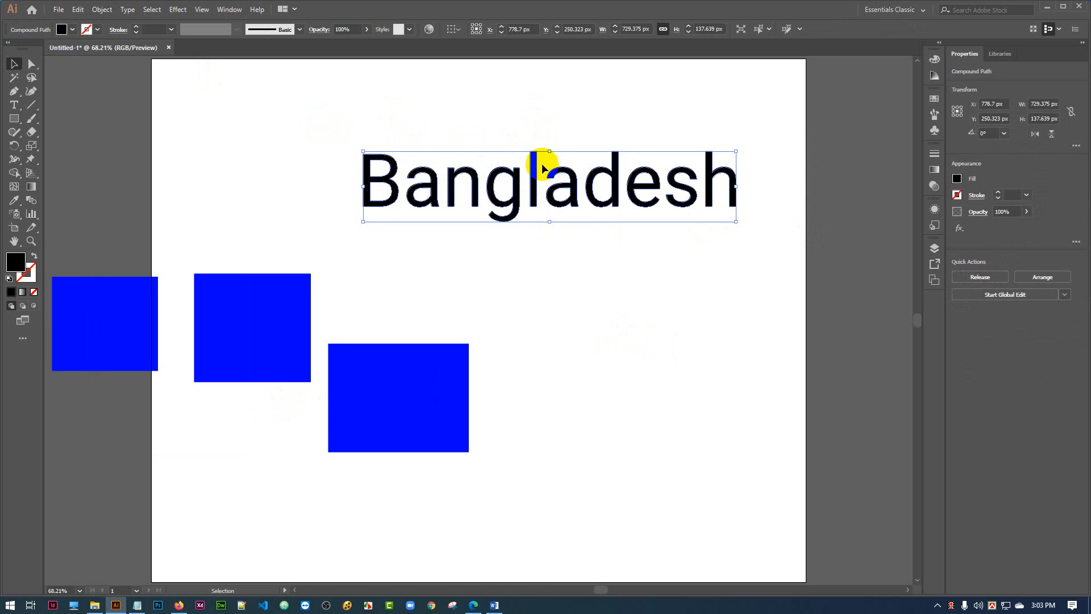
left_click_drag(542, 165, 534, 132)
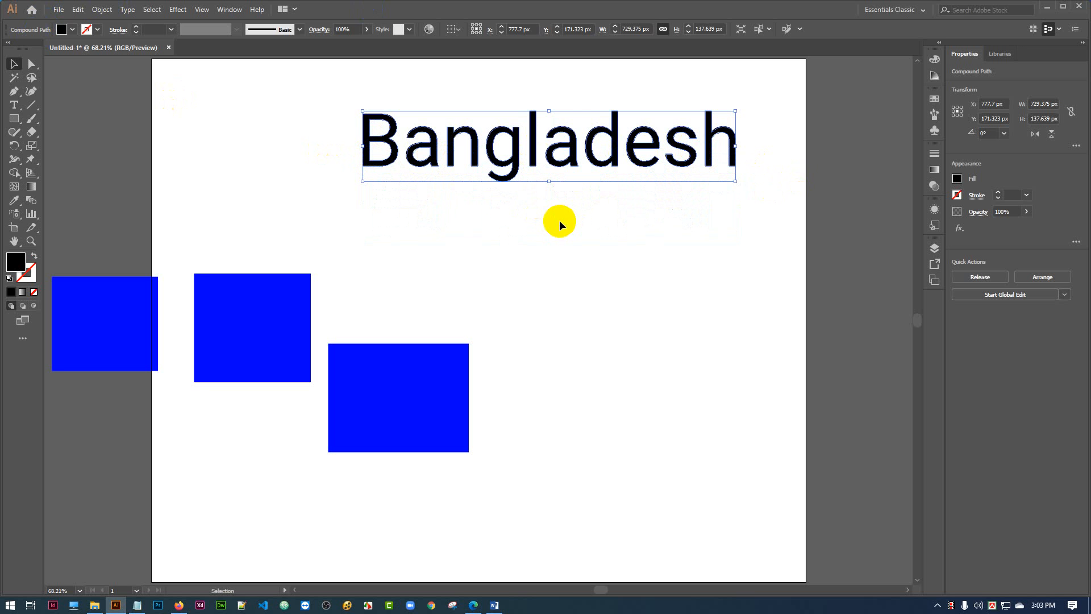
left_click(1072, 516)
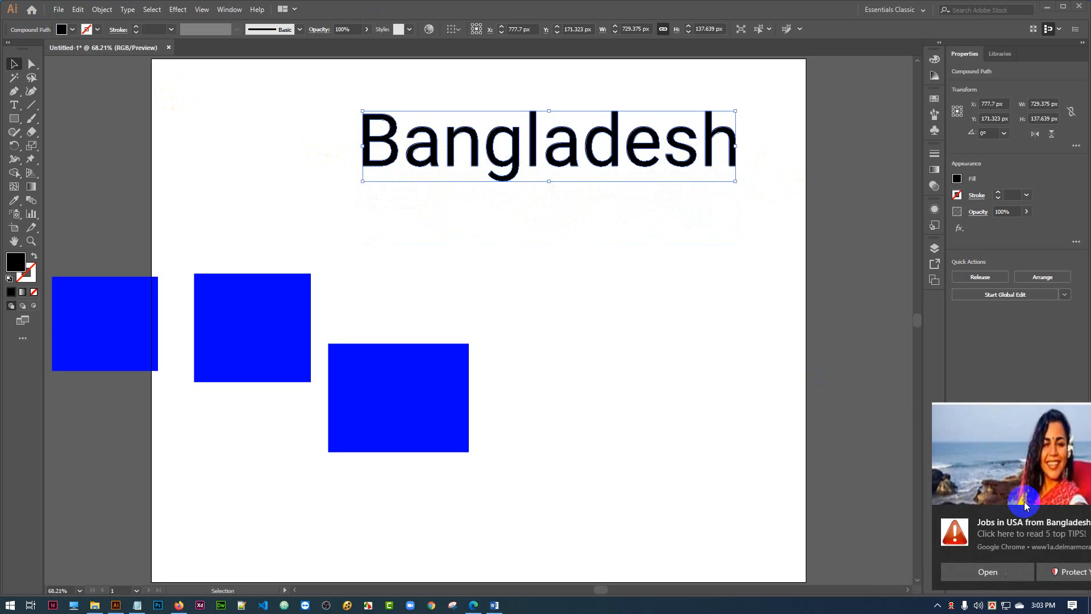